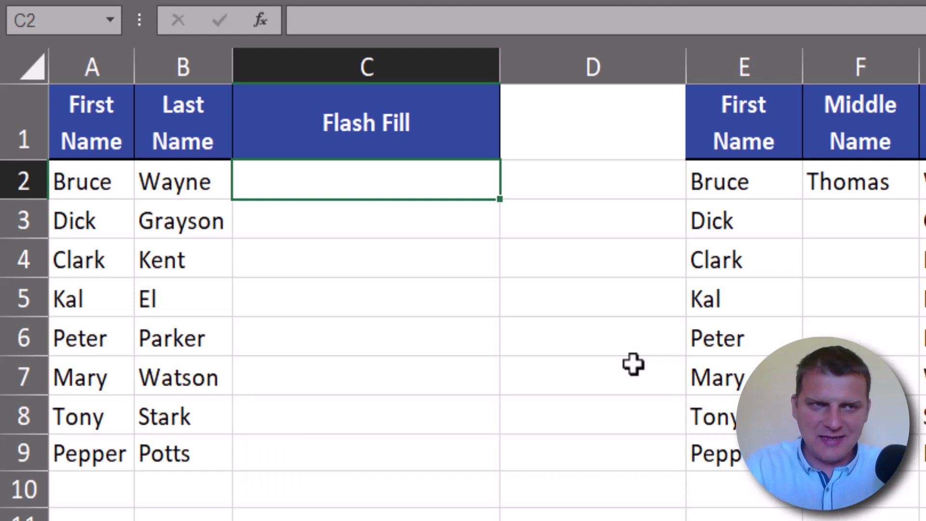
# Step: Try Flash Fill on C2:C9 with first and last names separated by a space, and clear the range again
pyautogui.write('Bruce ')
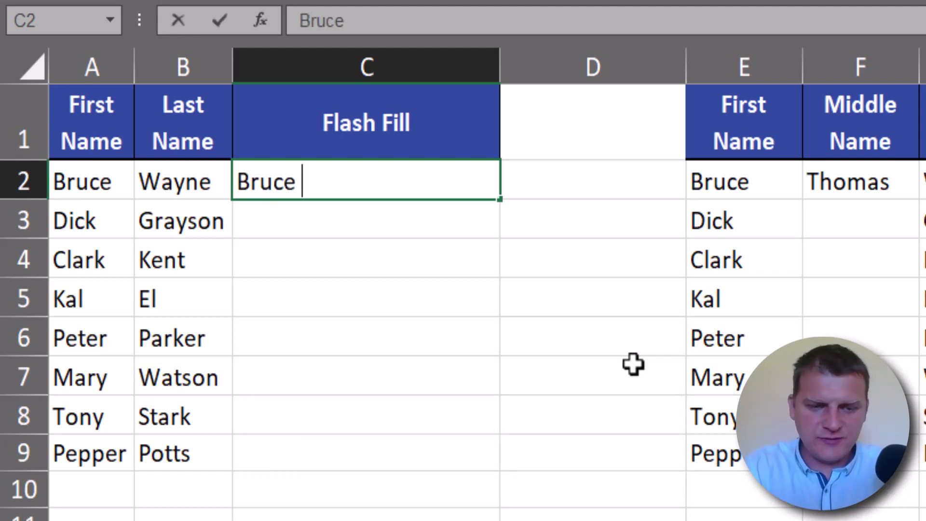
pyautogui.write('Wayne')
pyautogui.press('Return')
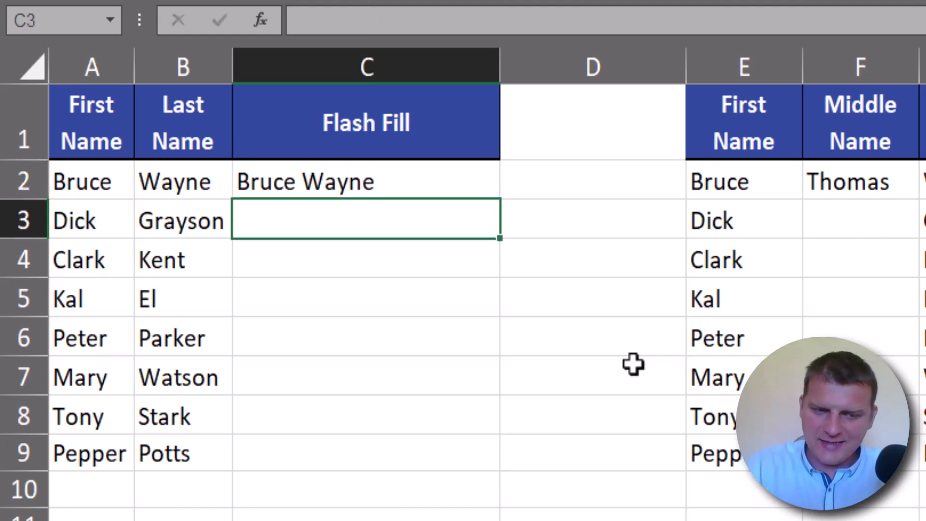
pyautogui.write('D')
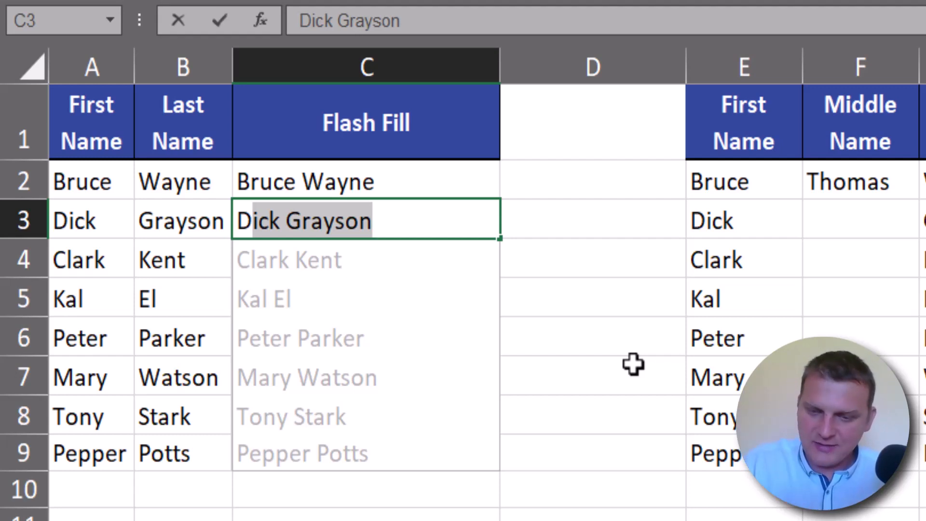
pyautogui.press('Return')
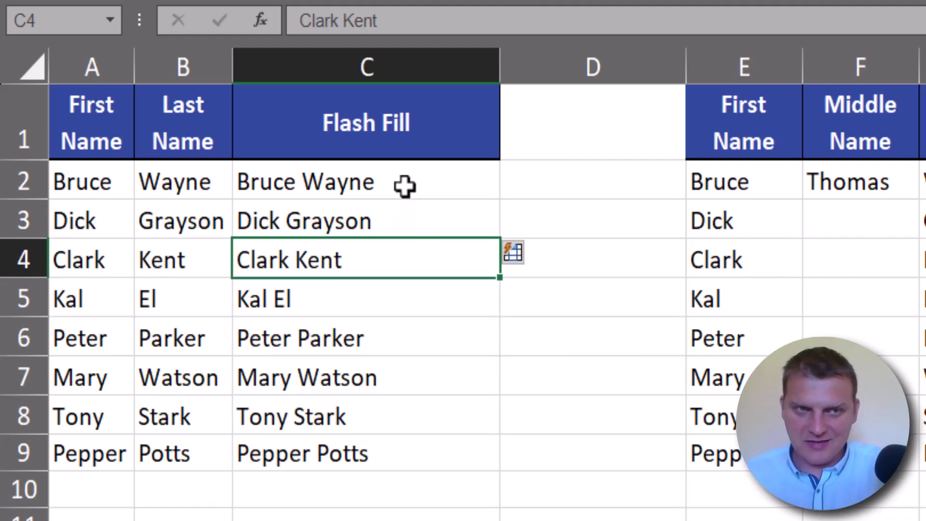
pyautogui.moveTo(407, 177); pyautogui.dragTo(427, 455)
pyautogui.press('Delete')
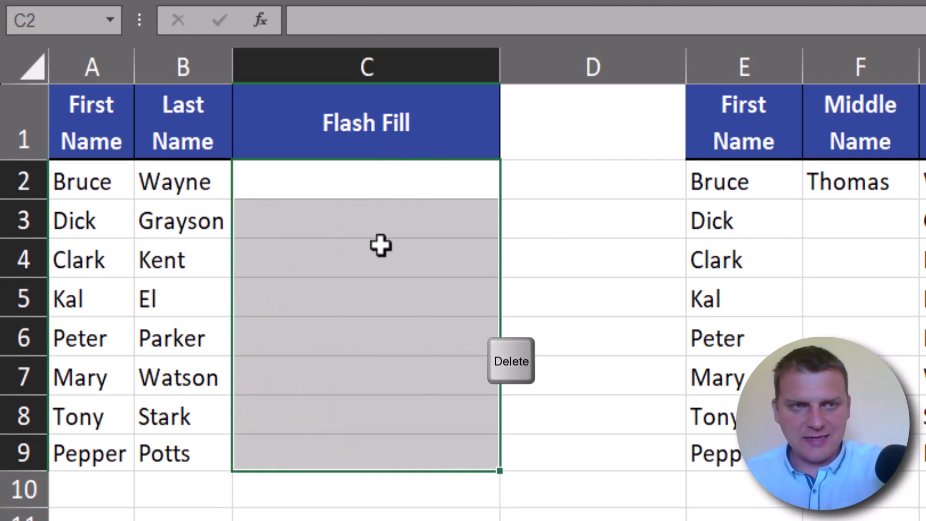
# Step: Try Flash Fill on C2:C9 with the first name plus last-name initial and a period, and clear those entries
pyautogui.click(358, 182)
pyautogui.write('B')
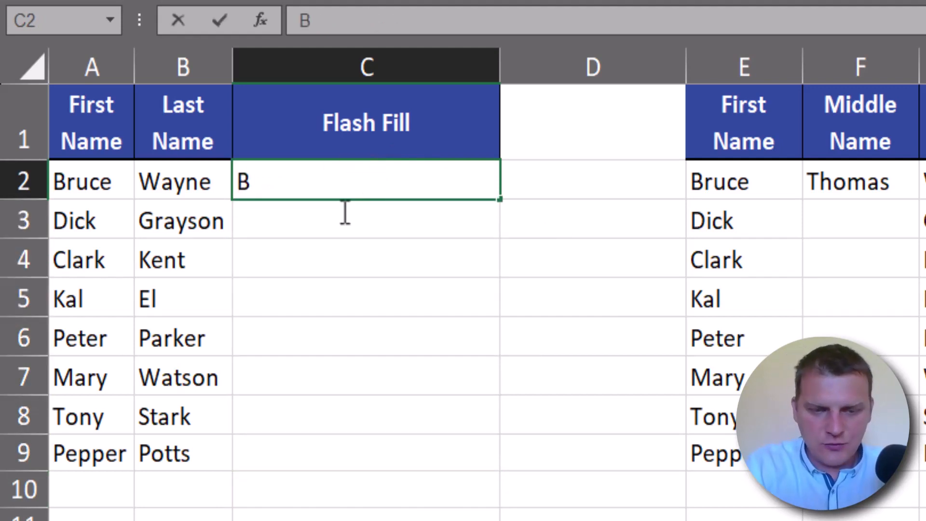
pyautogui.write('ruce')
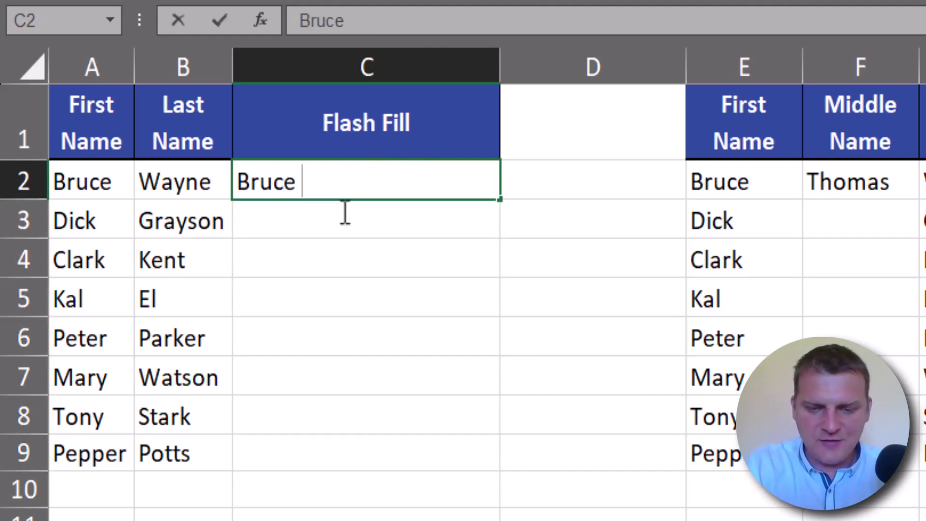
pyautogui.write(' W.')
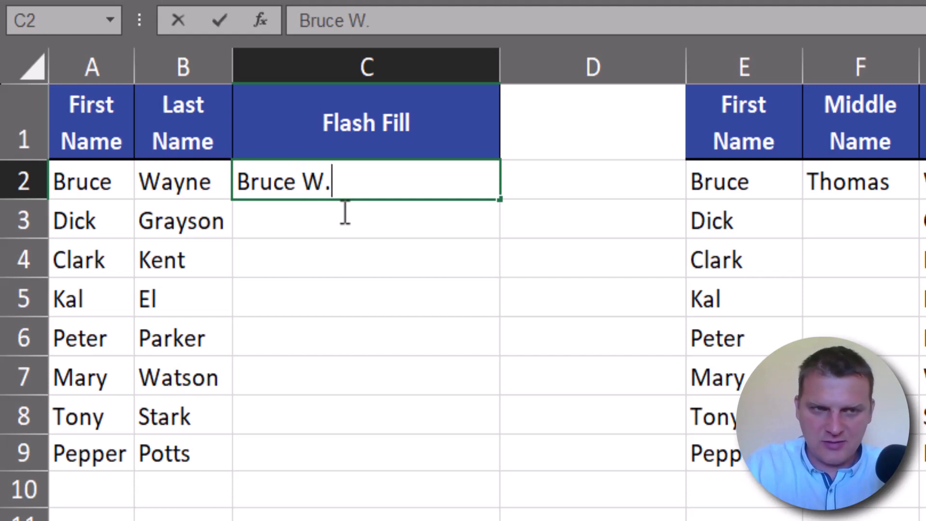
pyautogui.press('Return')
pyautogui.write('Dick G.')
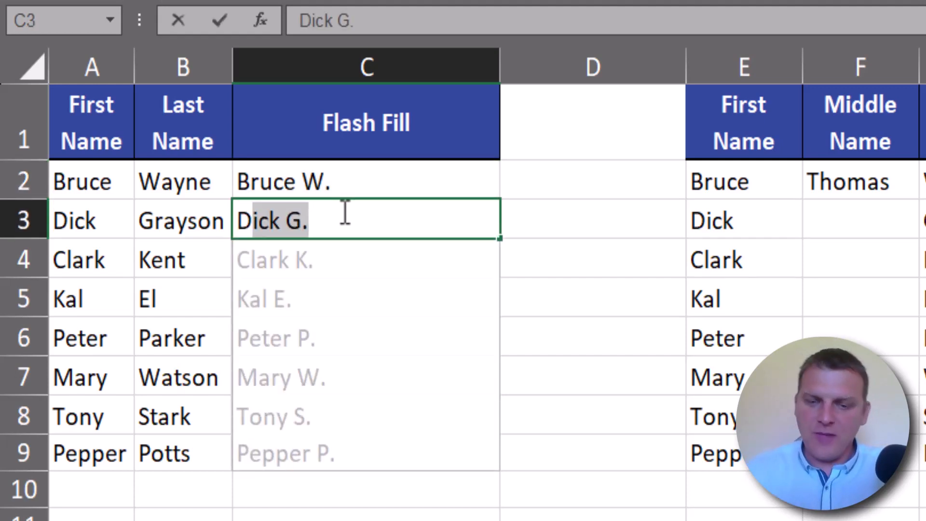
pyautogui.press('Return')
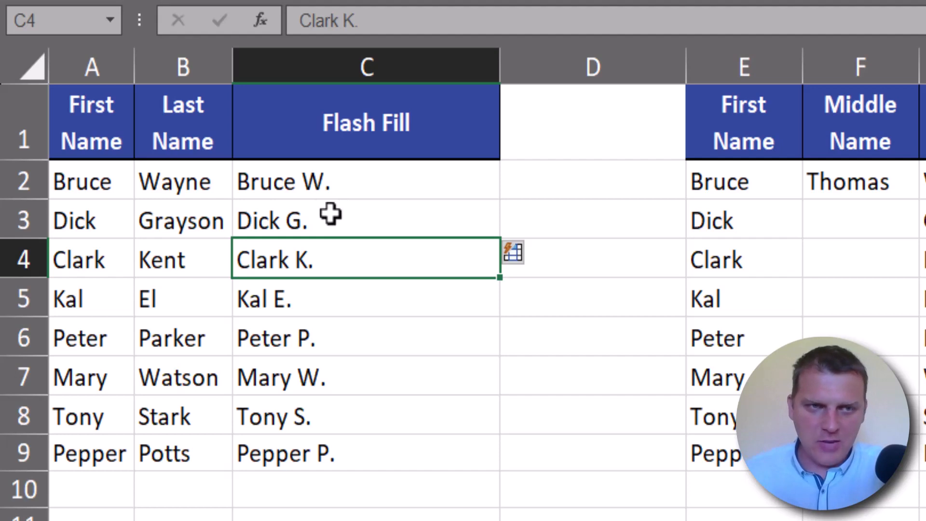
pyautogui.moveTo(324, 184); pyautogui.dragTo(399, 457)
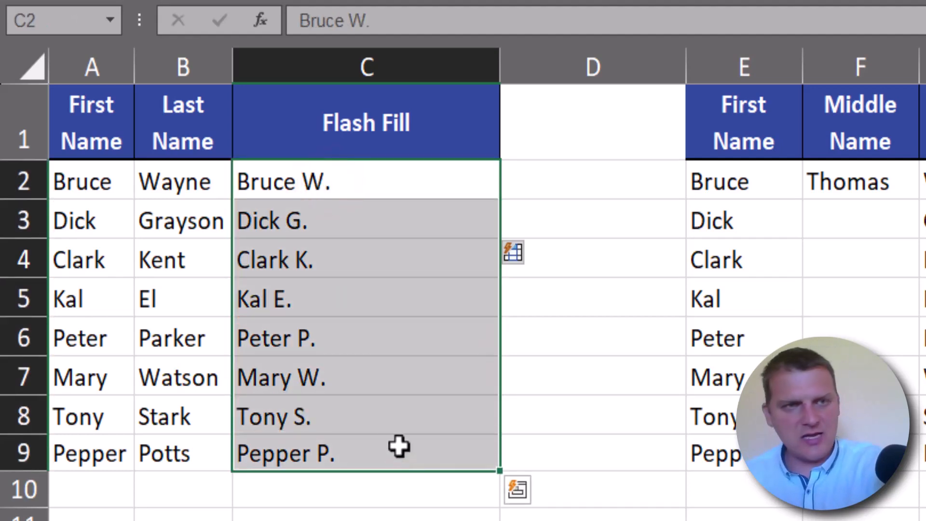
pyautogui.press('Delete')
# Step: Enter row 2's uppercase last name followed by its first name in C2, and Flash Fill C3:C9 with that pattern
pyautogui.click(316, 181)
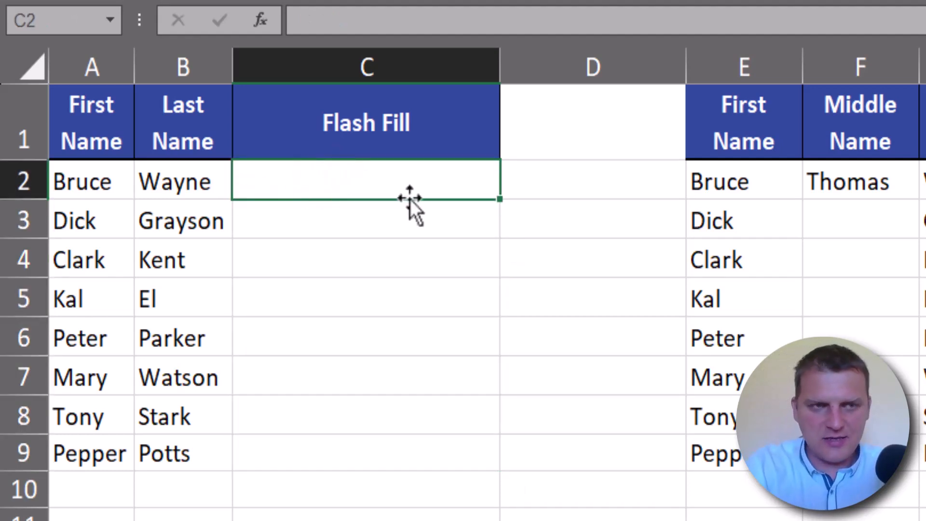
pyautogui.write('WAY')
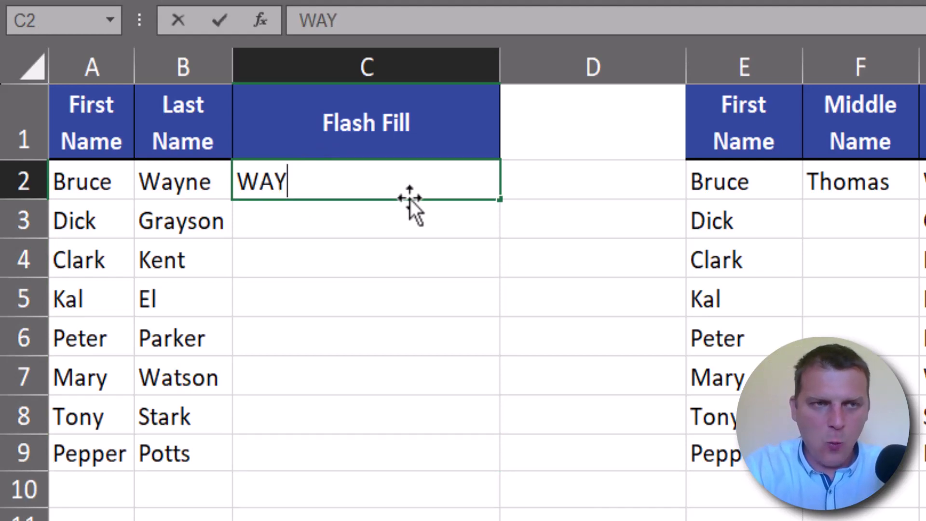
pyautogui.write('NE B')
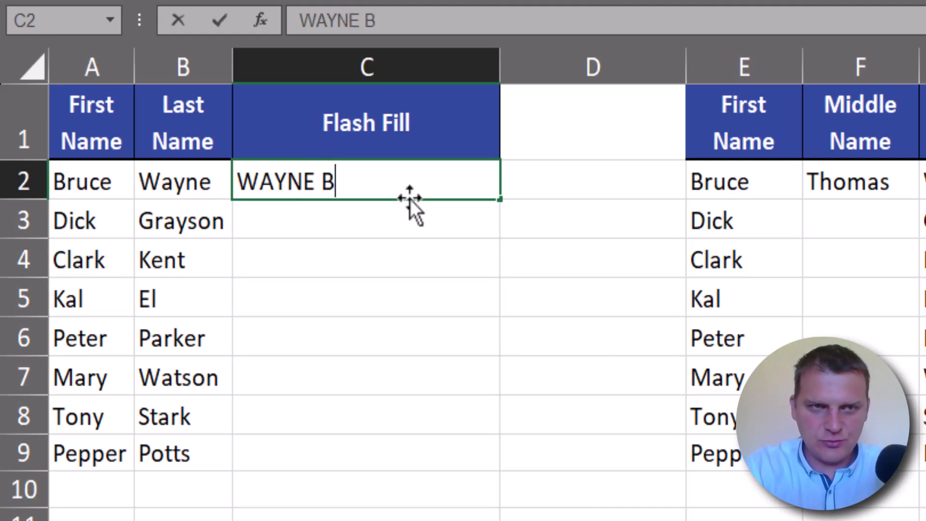
pyautogui.write('ruce')
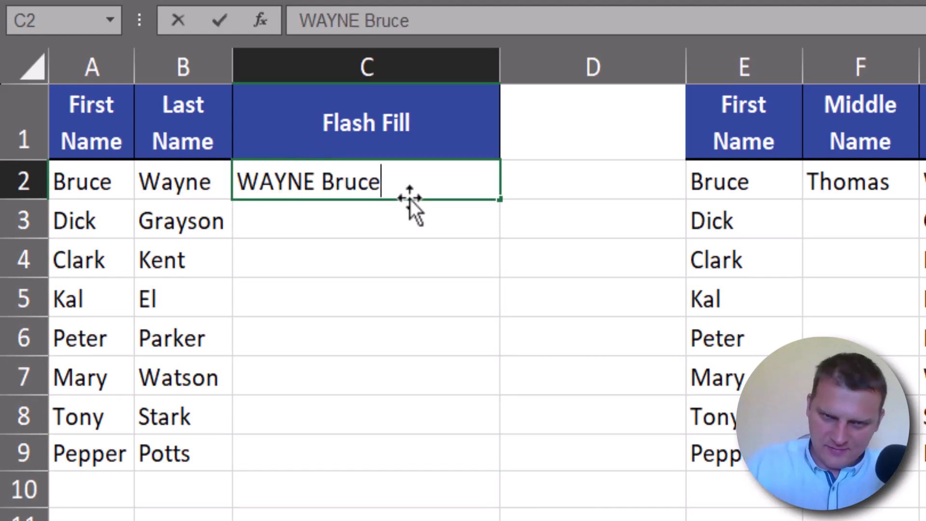
pyautogui.press('Return')
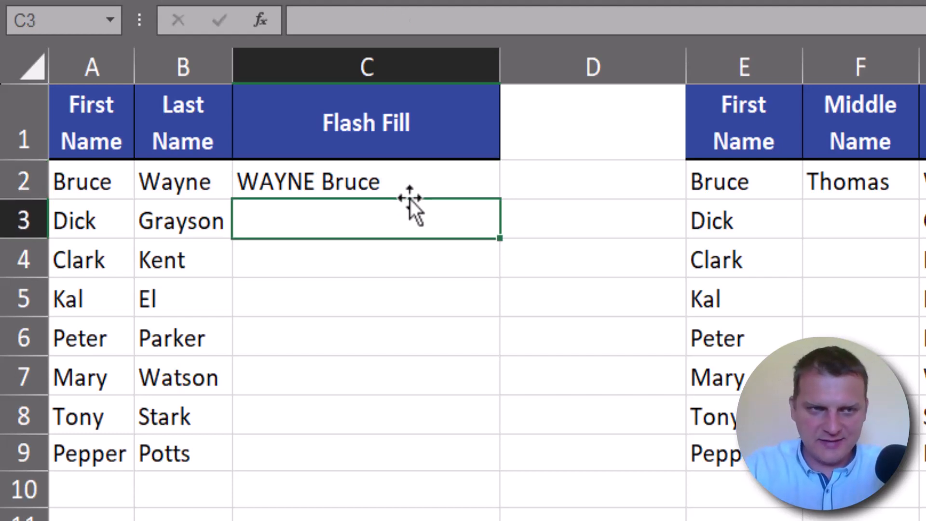
pyautogui.write('GRAYSON Dick')
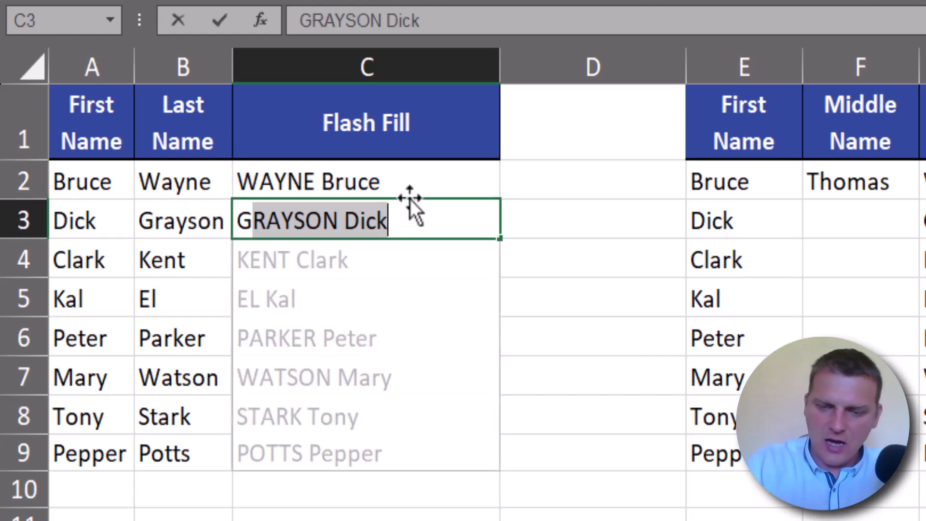
pyautogui.press('Return')
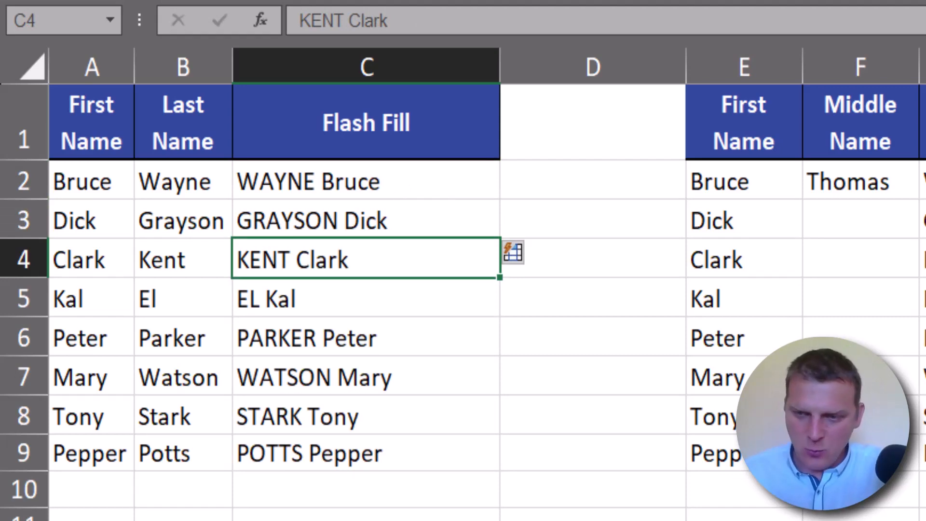
# Step: Examine the first, middle and last name columns E to G, including the empty middle name cells
pyautogui.hscroll(4, 463, 289)
pyautogui.click(544, 186)
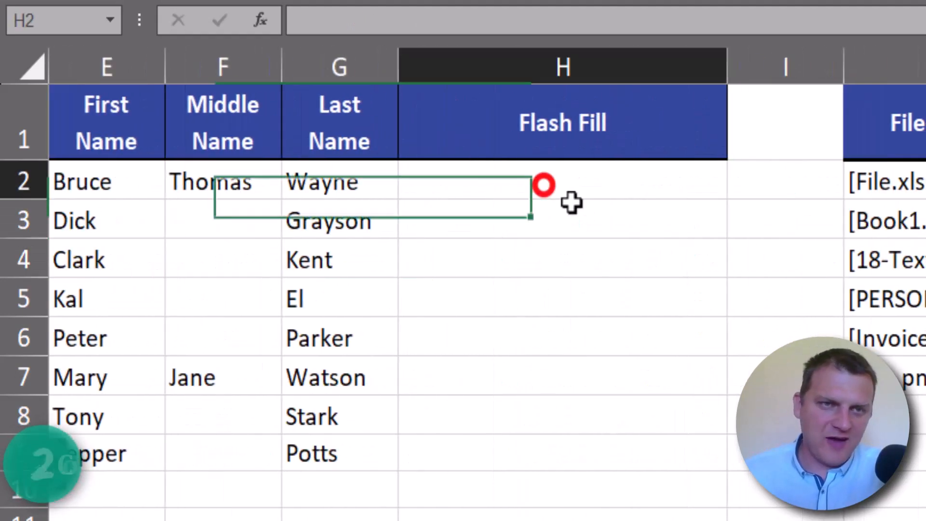
pyautogui.click(133, 137)
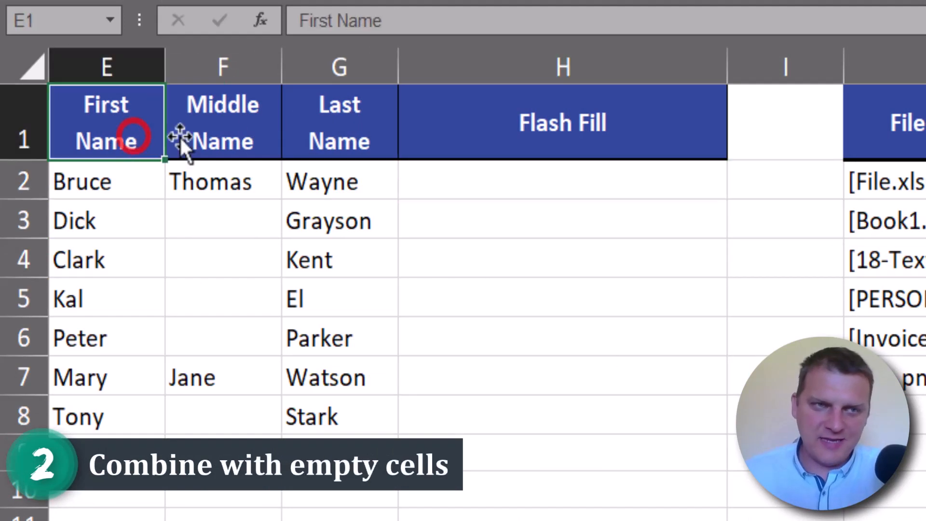
pyautogui.click(247, 128)
pyautogui.click(321, 123)
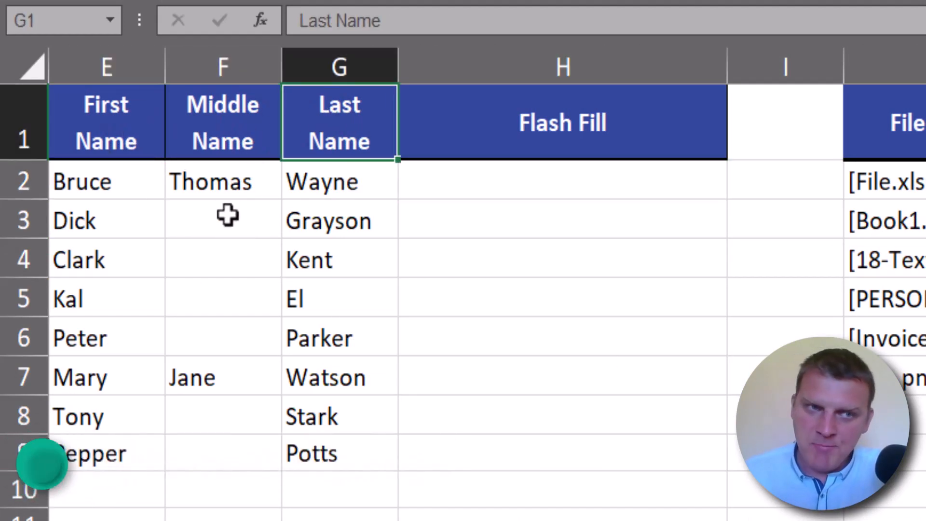
pyautogui.click(231, 180)
pyautogui.moveTo(235, 225); pyautogui.dragTo(219, 343)
# Step: Enter row 2's first, middle and last name separated by spaces in H2, and Flash Fill H3:H9 with that pattern
pyautogui.click(517, 178)
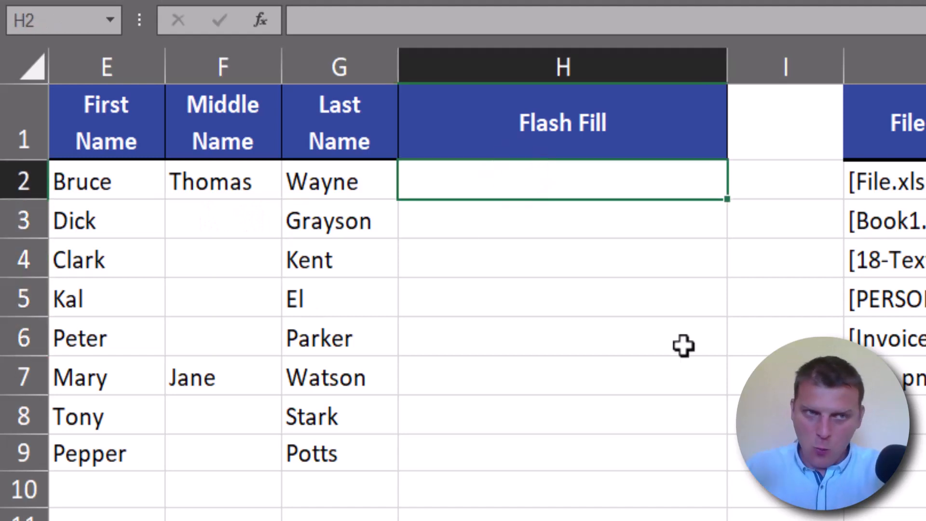
pyautogui.write('Bruce')
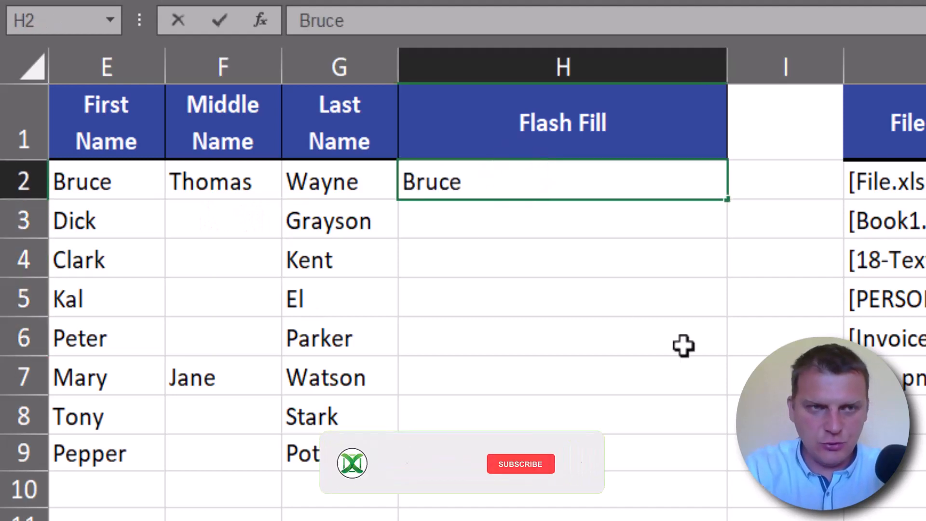
pyautogui.write(' T')
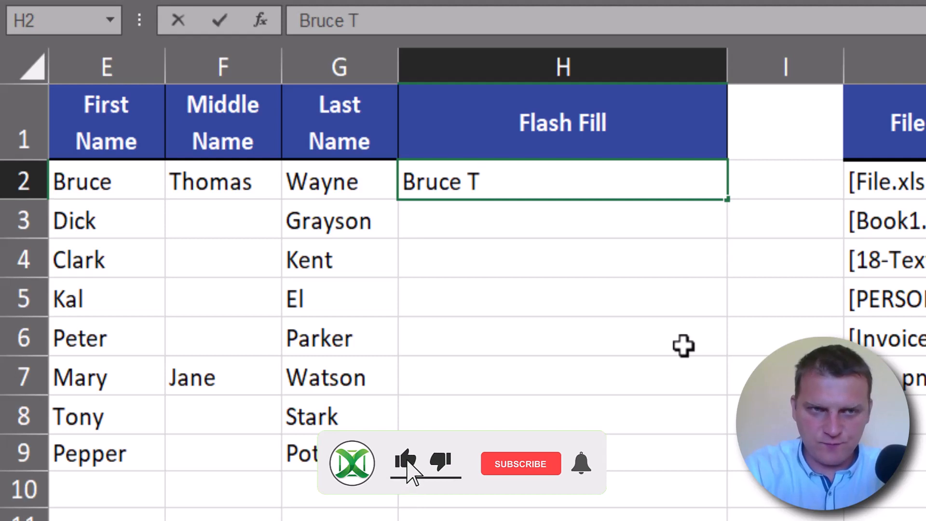
pyautogui.write('homas')
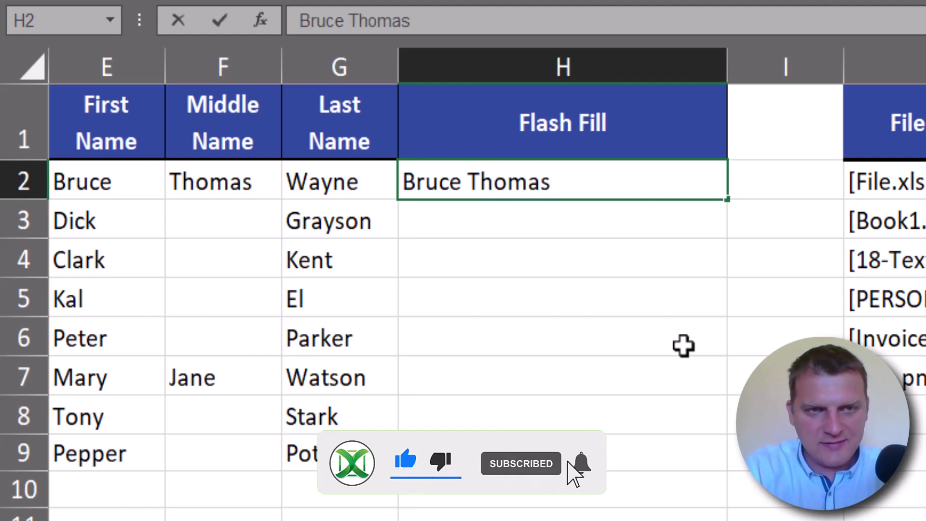
pyautogui.write(' Wayne')
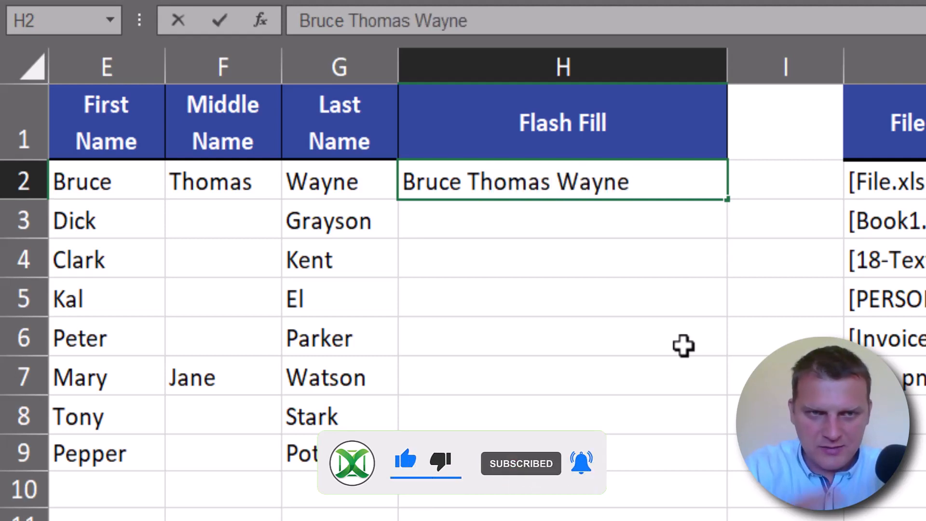
pyautogui.press('Return')
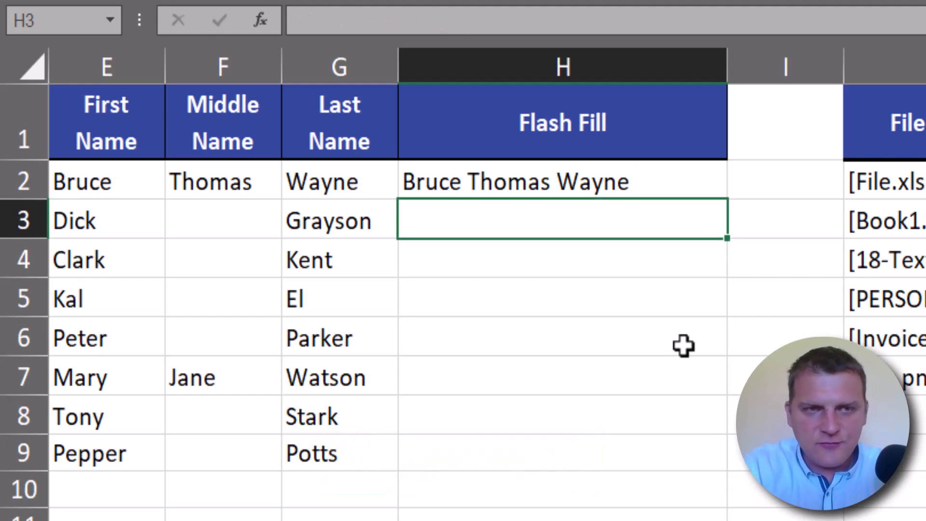
pyautogui.write('D')
pyautogui.press('Return')
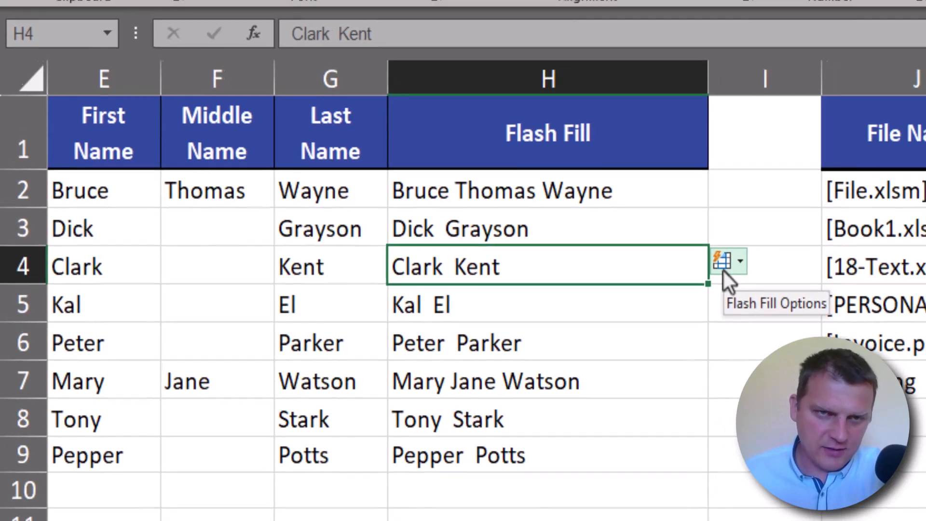
# Step: Remove the extra space between the first and last name in H3 to correct the Flash Fill pattern for H3:H9
pyautogui.click(743, 263)
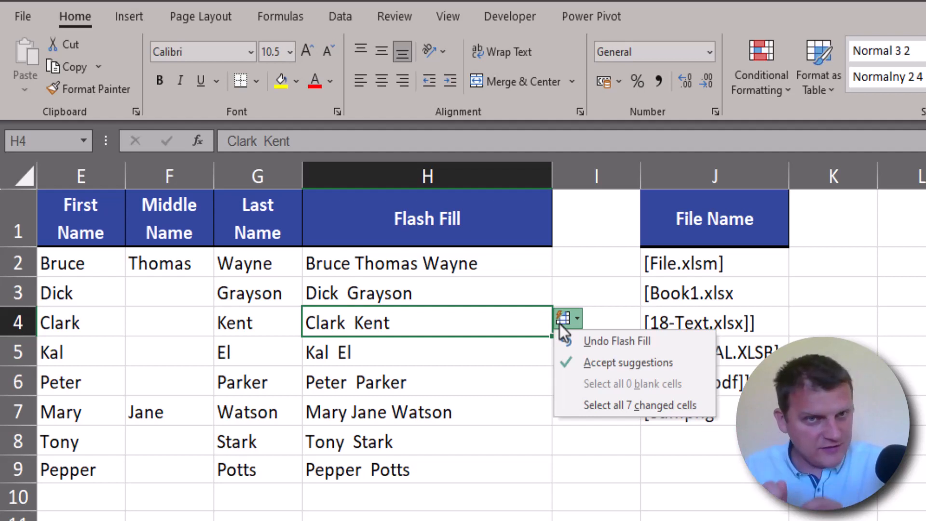
pyautogui.click(348, 292)
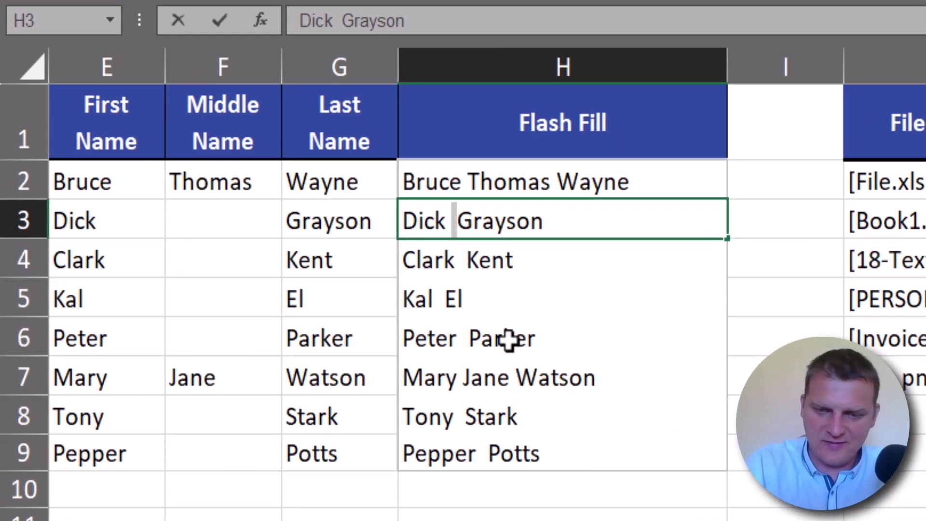
pyautogui.press('Delete')
pyautogui.press('Return')
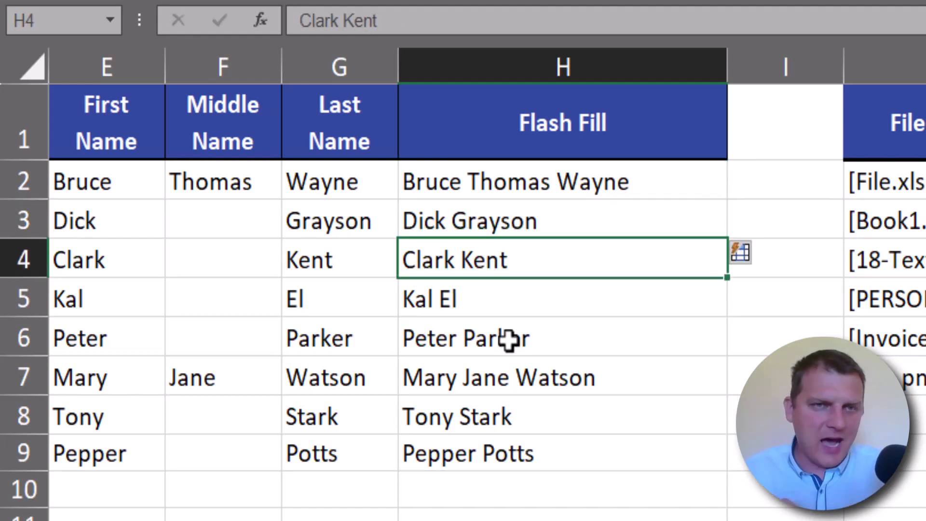
pyautogui.moveTo(120, 124); pyautogui.dragTo(317, 128)
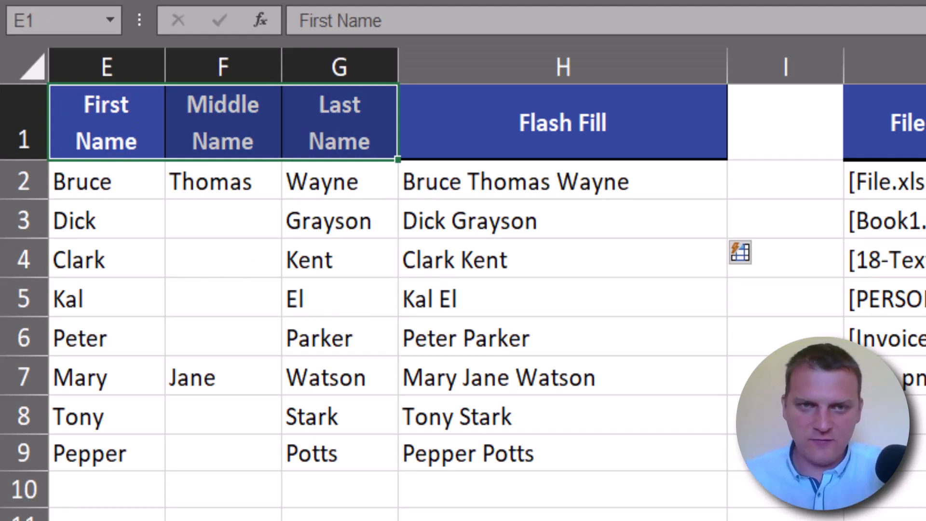
# Step: Copy the file name [File.xlsm] from J2 into K2 as the first cleaned-up sample
pyautogui.hscroll(5, 241, 304)
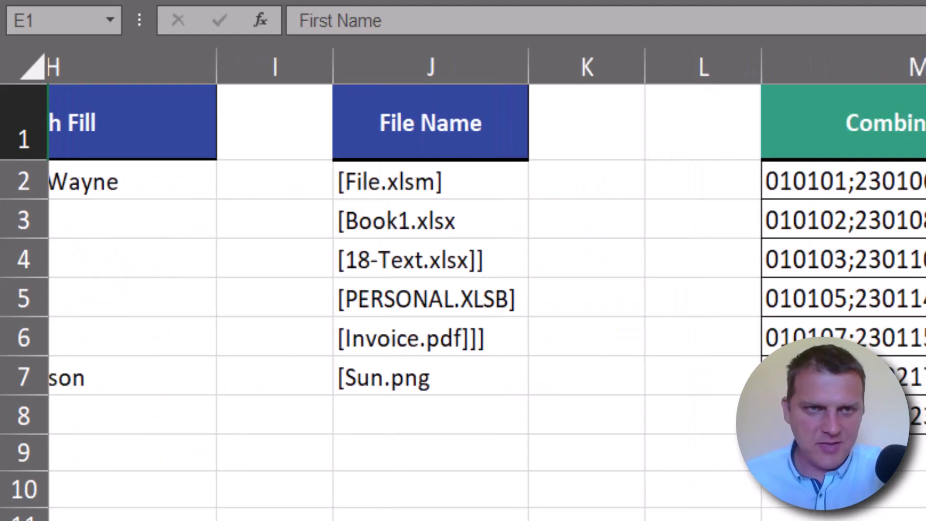
pyautogui.click(200, 193)
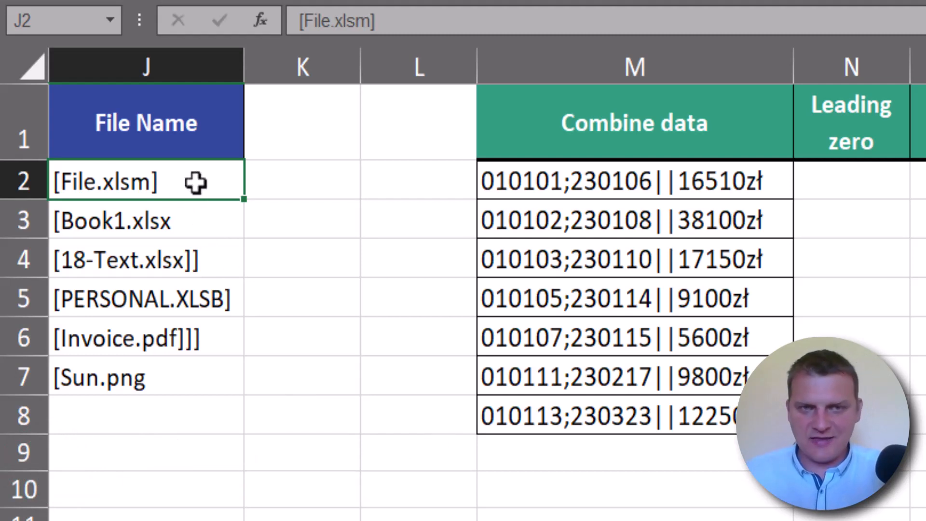
pyautogui.click(296, 181)
pyautogui.click(212, 178)
pyautogui.hotkey('ctrl', 'c')
pyautogui.click(317, 184)
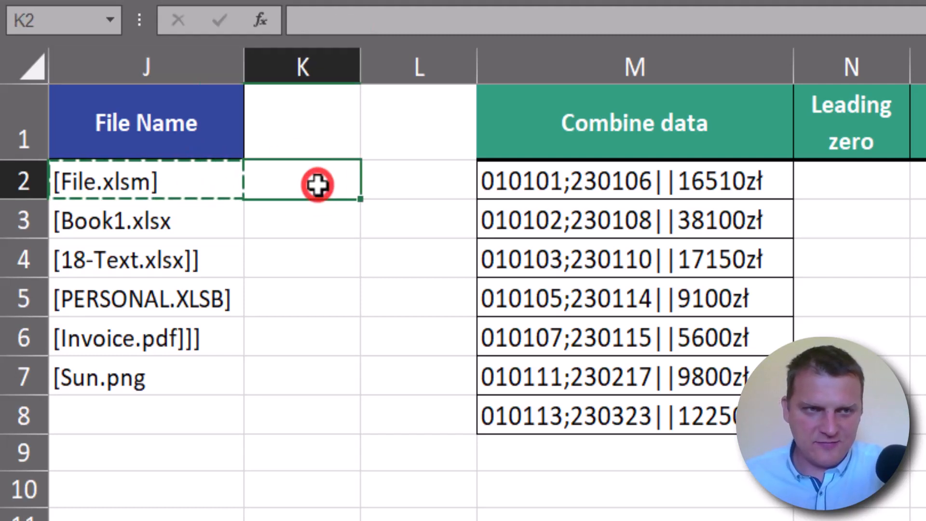
pyautogui.hotkey('ctrl', 'v')
pyautogui.press('Escape')
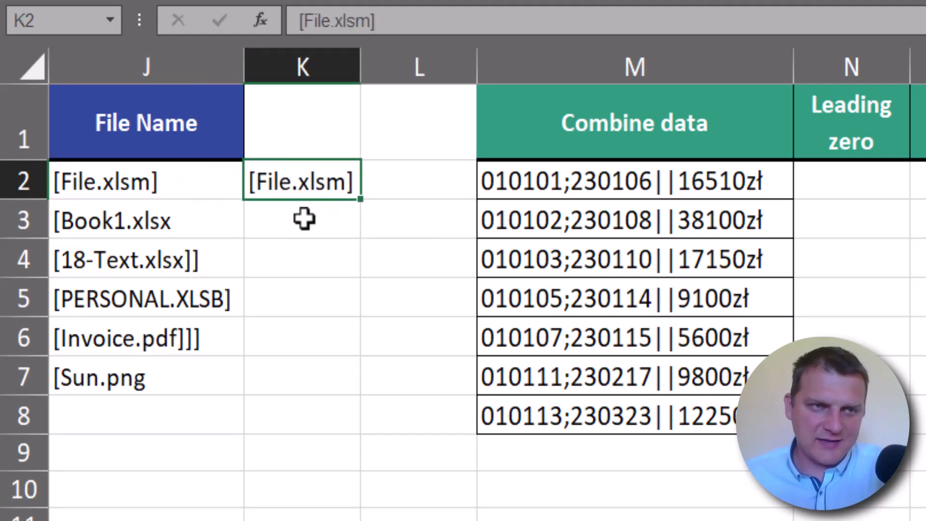
# Step: Copy J3's file name into K3 with a closing bracket added, and fit column K's width to its contents
pyautogui.click(188, 217)
pyautogui.hotkey('ctrl', 'c')
pyautogui.click(286, 225)
pyautogui.hotkey('ctrl', 'v')
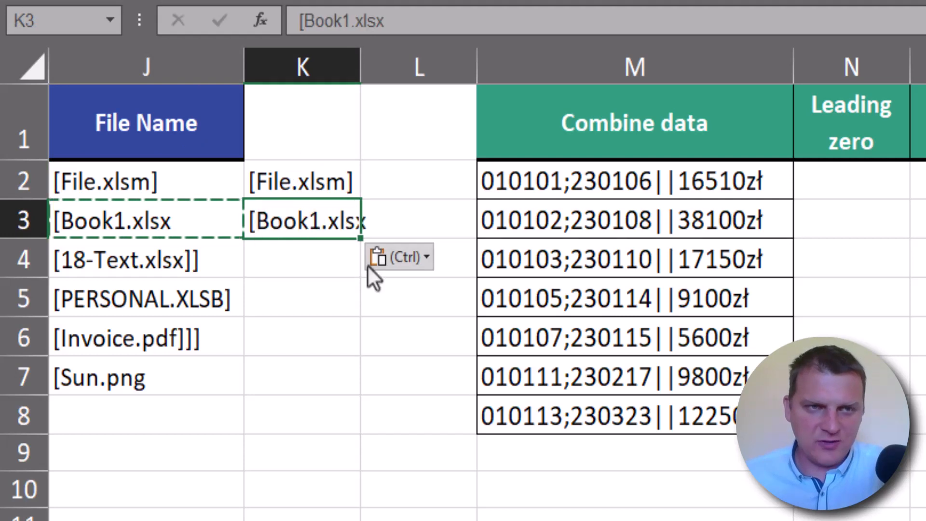
pyautogui.press('Escape')
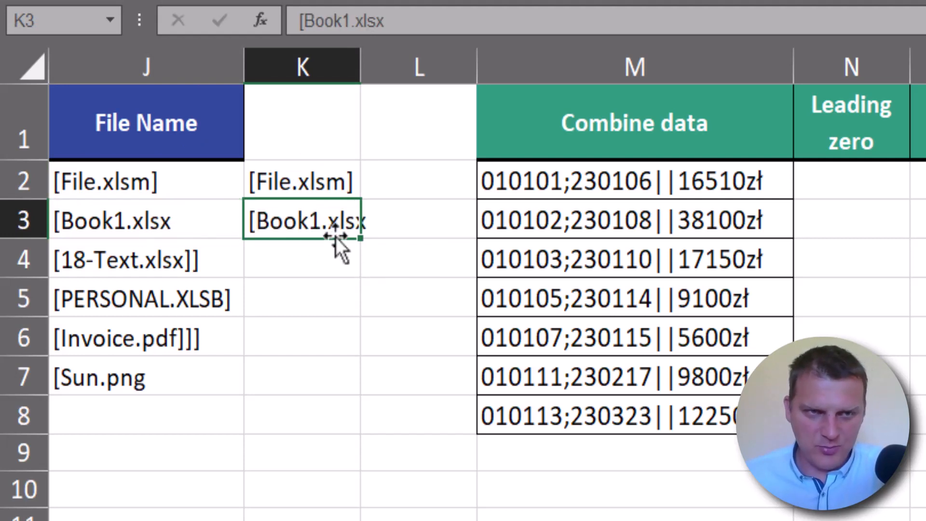
pyautogui.press('F2')
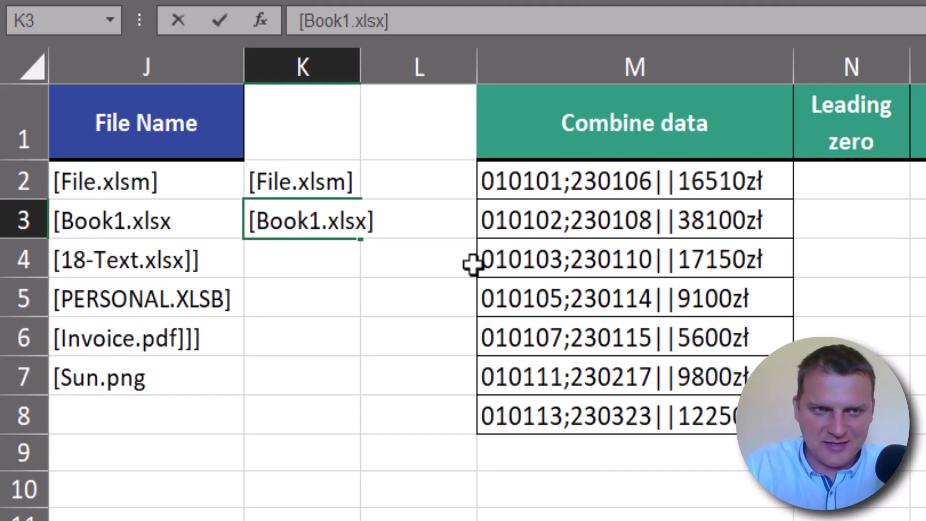
pyautogui.write(']')
pyautogui.press('Return')
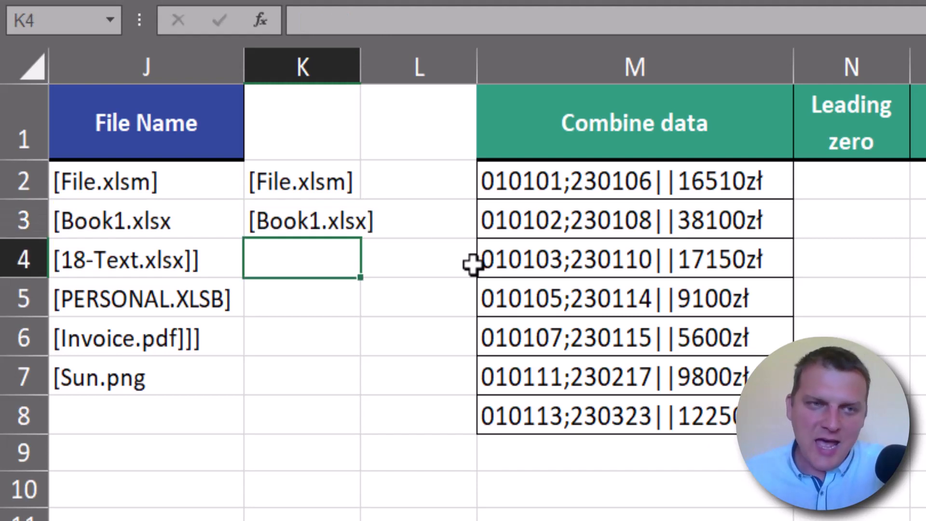
pyautogui.doubleClick(360, 68)
pyautogui.write('[')
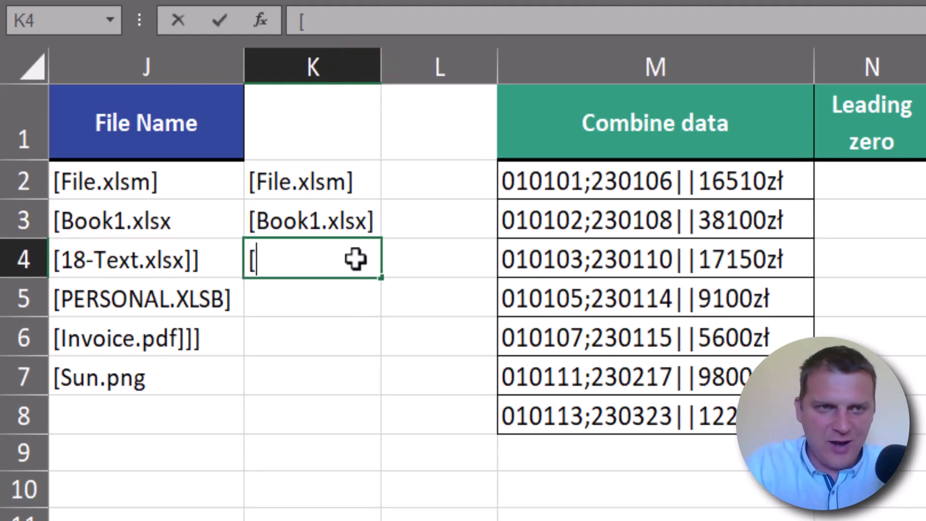
pyautogui.write('18')
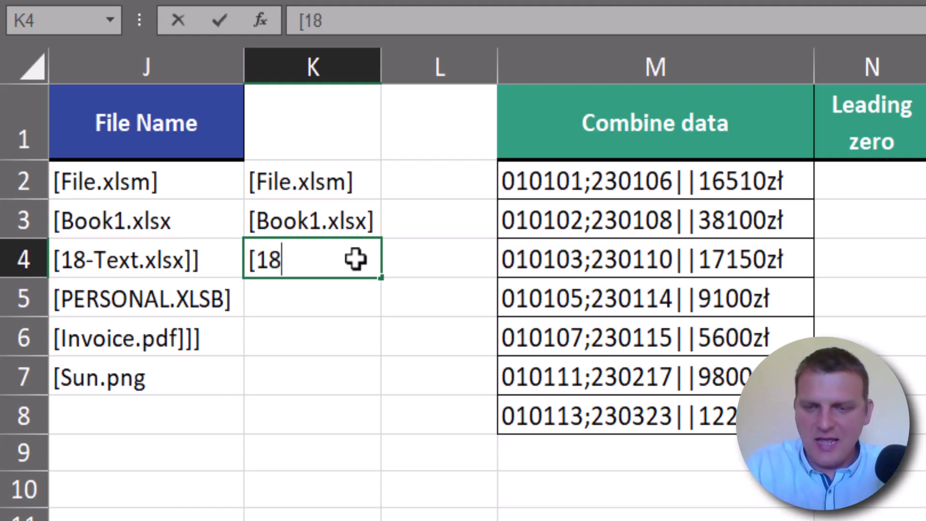
pyautogui.press('BackSpace')
pyautogui.press('BackSpace')
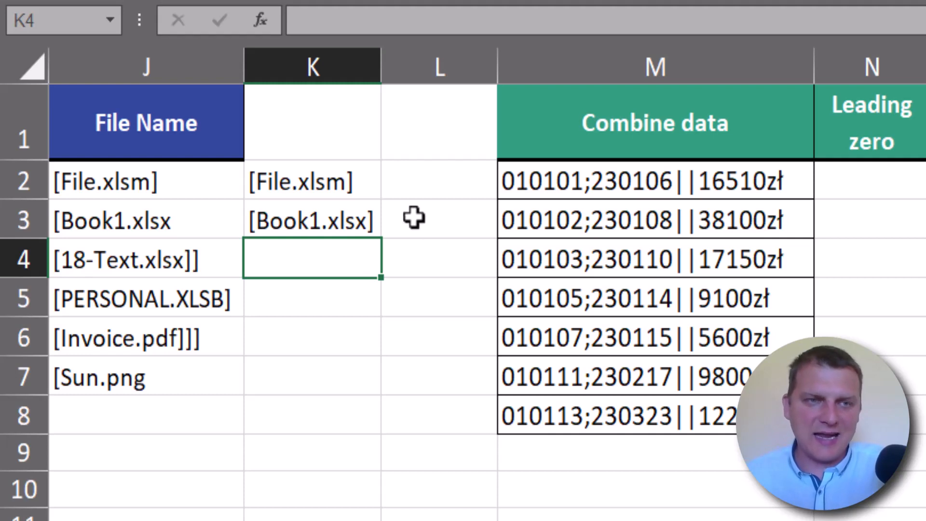
# Step: Flash Fill K2:K7 using the two sample file names in K2 and K3
pyautogui.moveTo(329, 178); pyautogui.dragTo(334, 228)
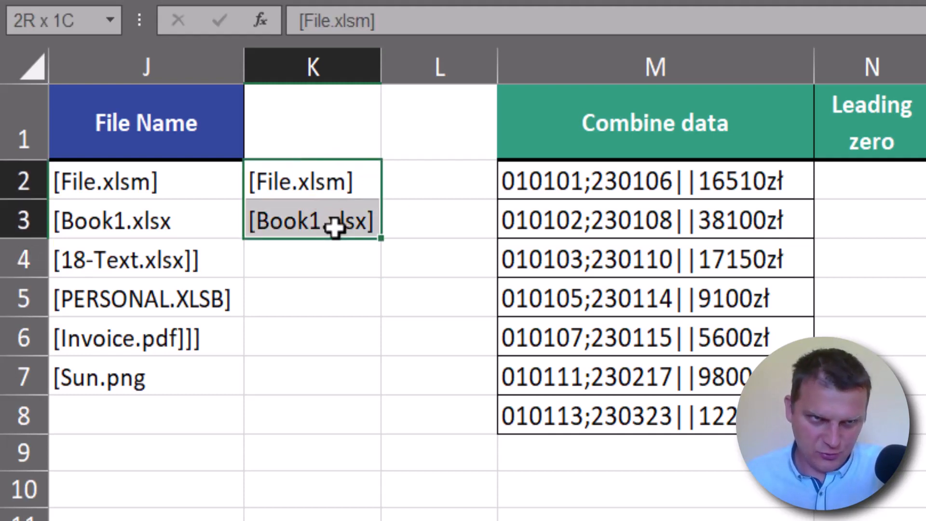
pyautogui.moveTo(334, 227); pyautogui.dragTo(343, 377)
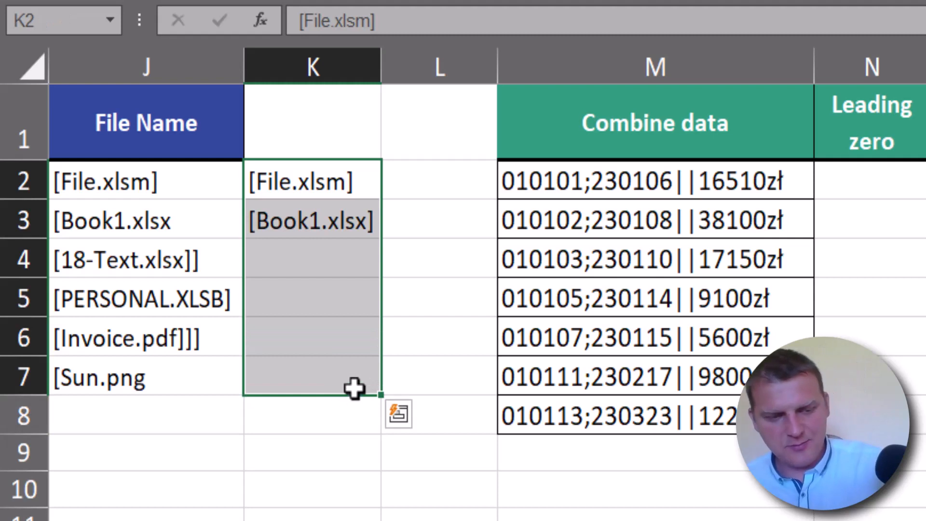
pyautogui.hotkey('ctrl', 'e')
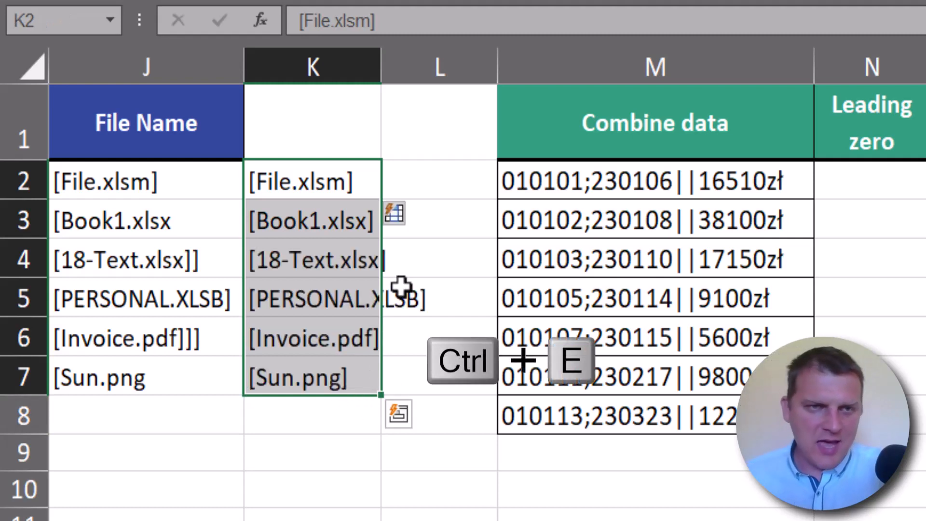
# Step: Fit column K's width to the file names, and compare the samples in K2:K3 with the filled cells K4:K7
pyautogui.moveTo(331, 179); pyautogui.dragTo(330, 217)
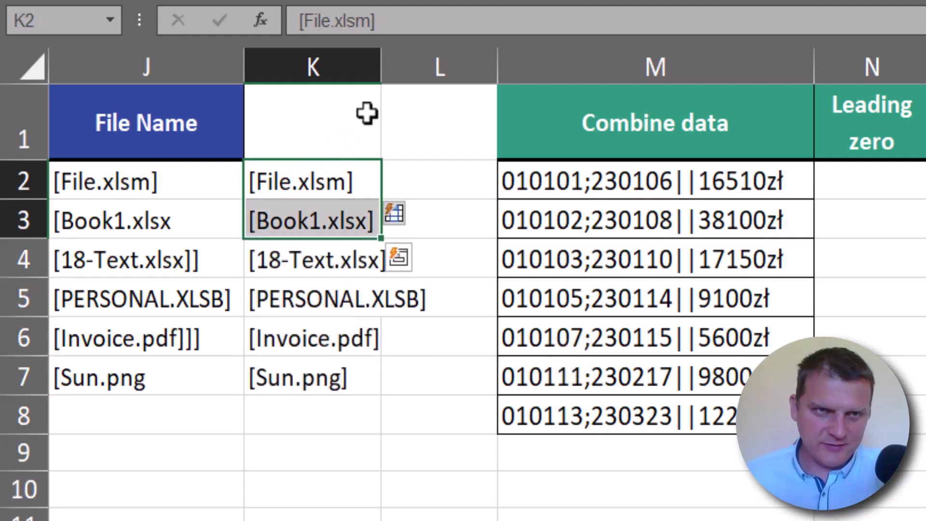
pyautogui.doubleClick(381, 68)
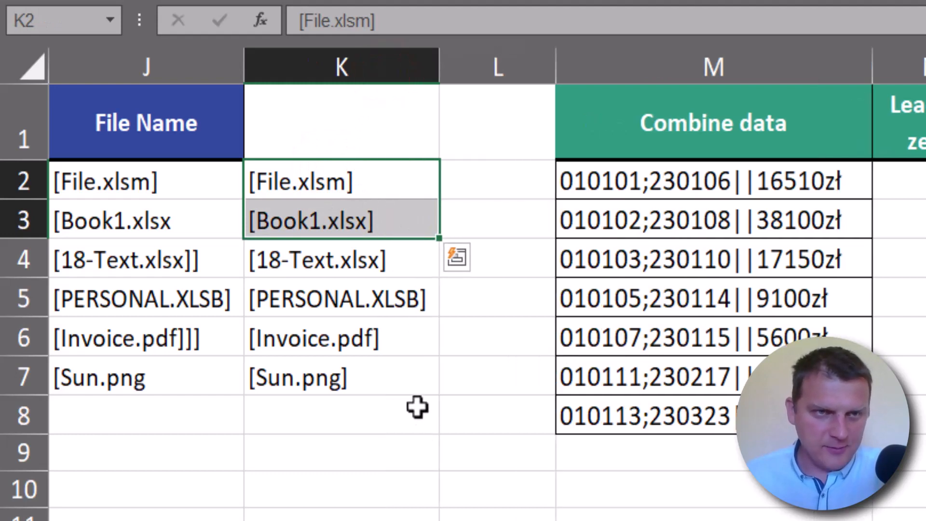
pyautogui.moveTo(389, 261); pyautogui.dragTo(394, 386)
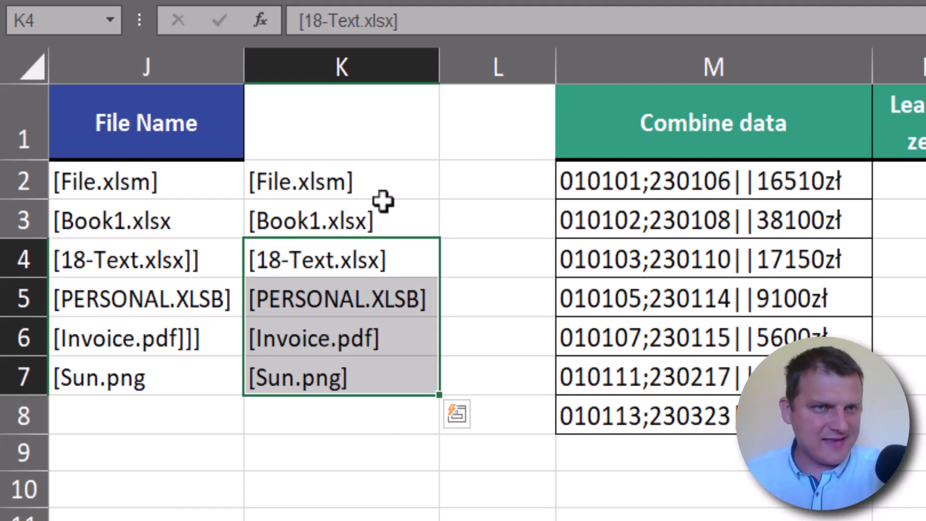
pyautogui.click(386, 184)
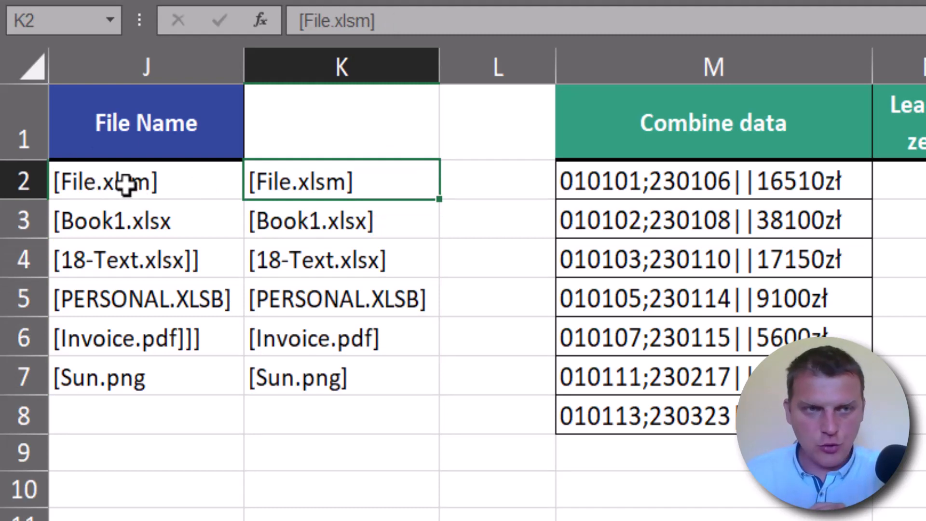
# Step: Clear K2:K7, and enter J3's file name with a closing bracket, [Book1.xlsx], in K3 as the only sample
pyautogui.moveTo(348, 183); pyautogui.dragTo(365, 373)
pyautogui.press('Delete')
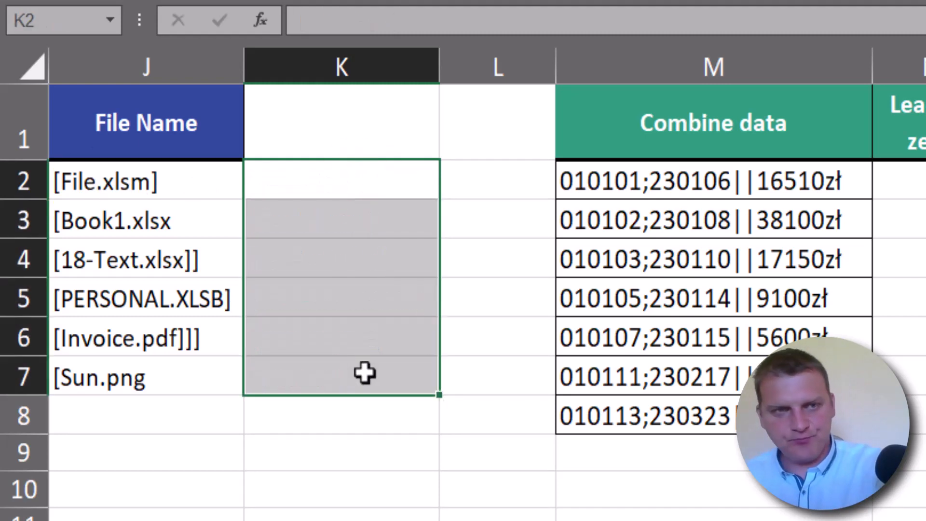
pyautogui.click(165, 228)
pyautogui.hotkey('ctrl', 'c')
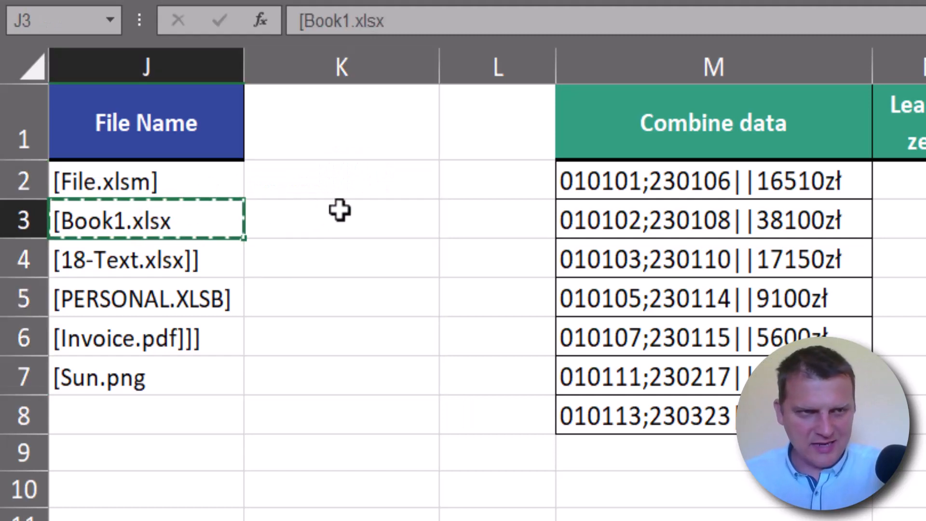
pyautogui.click(360, 219)
pyautogui.hotkey('ctrl', 'v')
pyautogui.press('ctrl')
pyautogui.click(388, 211)
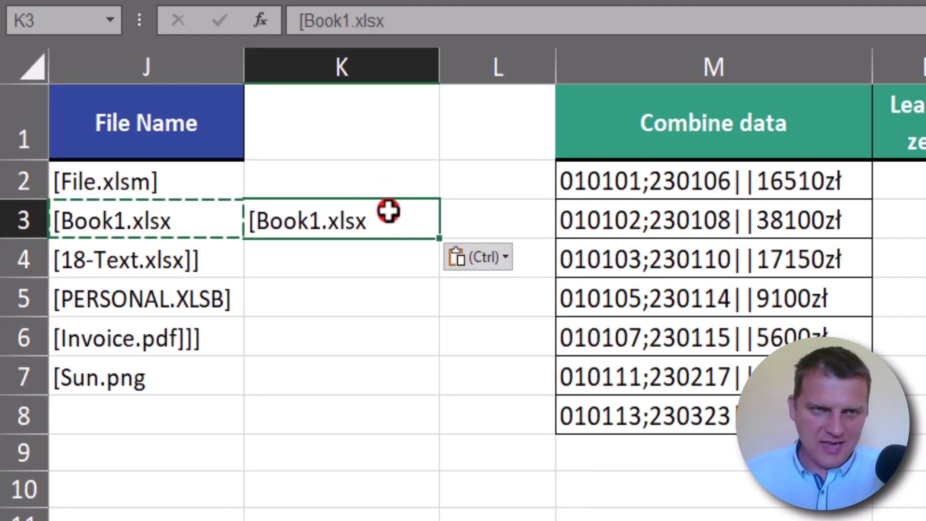
pyautogui.doubleClick(388, 212)
pyautogui.write(']')
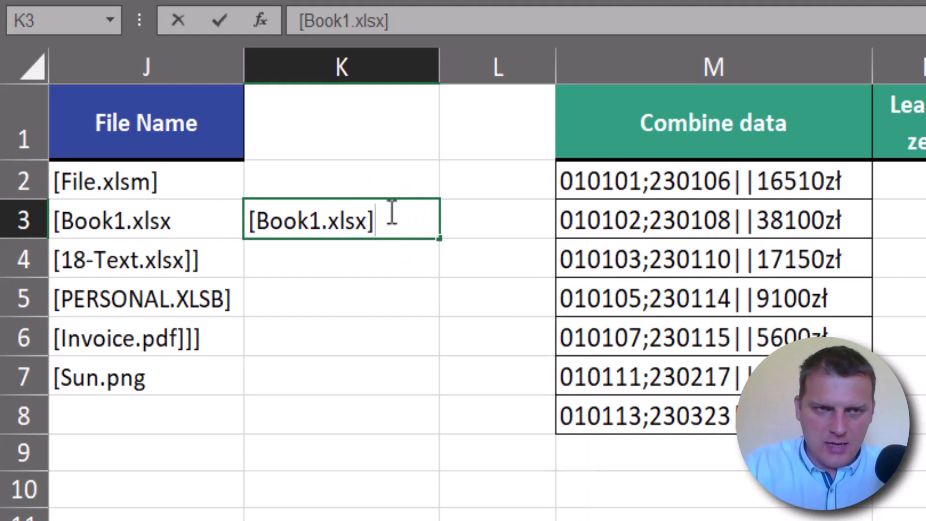
pyautogui.press('Return')
# Step: Flash Fill column K from the sample in K3, and correct K4 to [18-Text.xlsx] to refine the pattern for K2:K7
pyautogui.press('Up')
pyautogui.hotkey('ctrl', 'e')
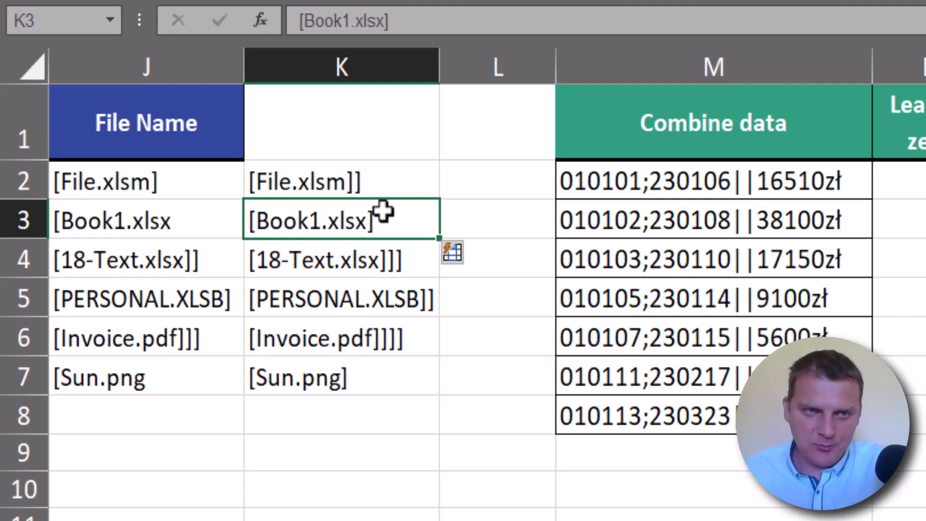
pyautogui.click(405, 261)
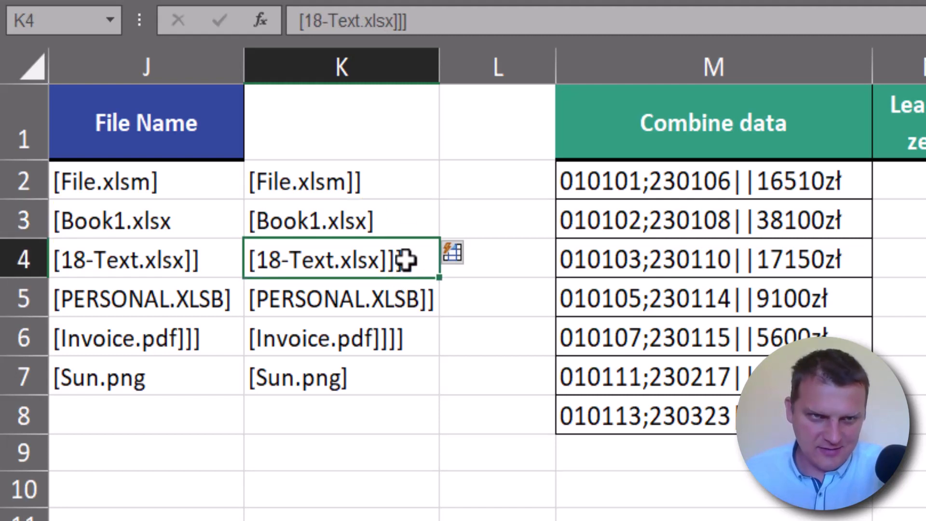
pyautogui.doubleClick(406, 260)
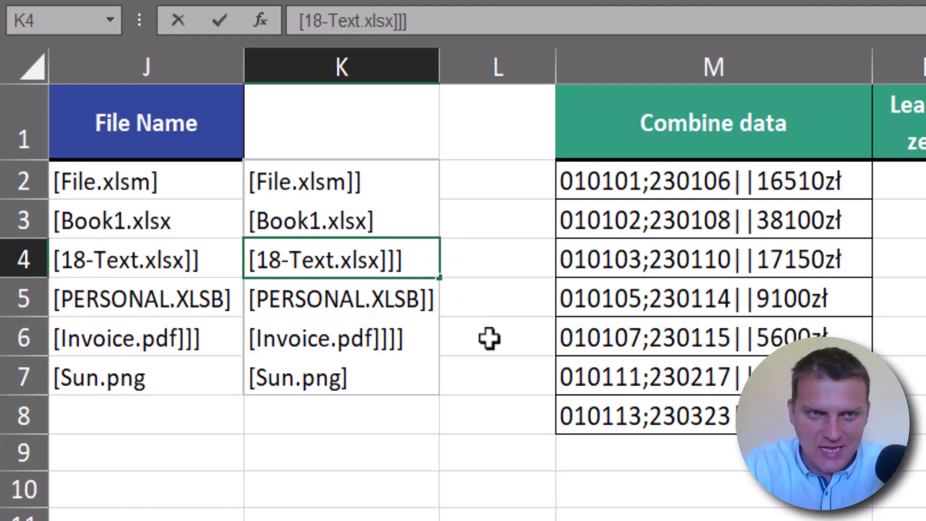
pyautogui.press('BackSpace')
pyautogui.press('BackSpace')
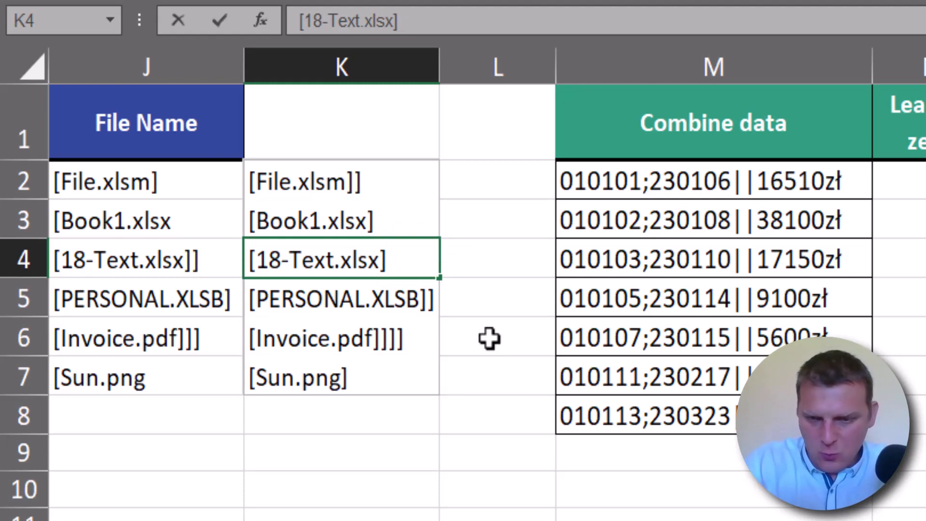
pyautogui.press('Return')
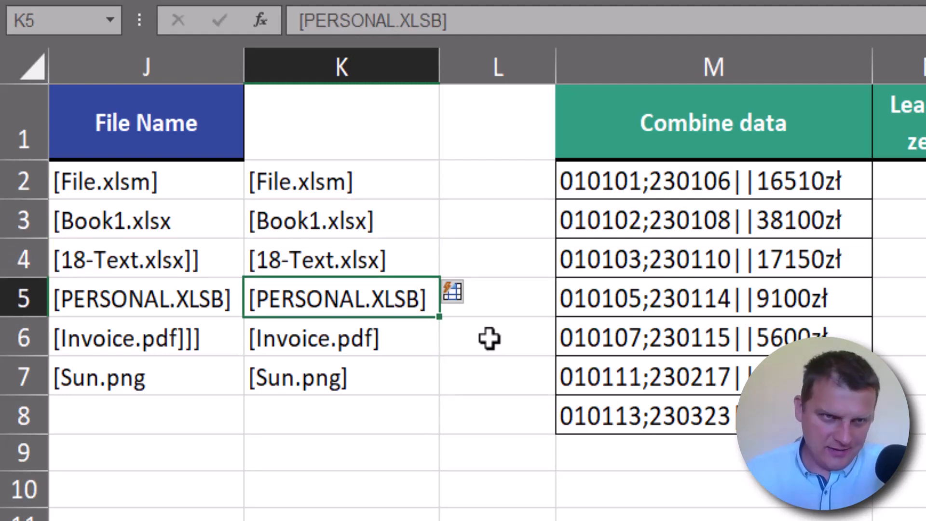
pyautogui.moveTo(357, 180); pyautogui.dragTo(372, 372)
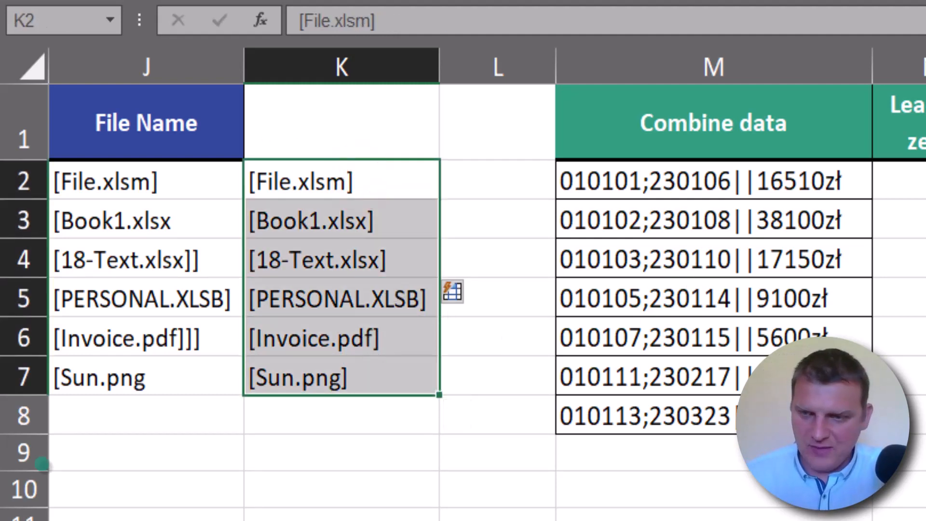
# Step: Try entering 010101 directly in N2 of the Leading zero column, and undo the entry
pyautogui.hscroll(3, 463, 289)
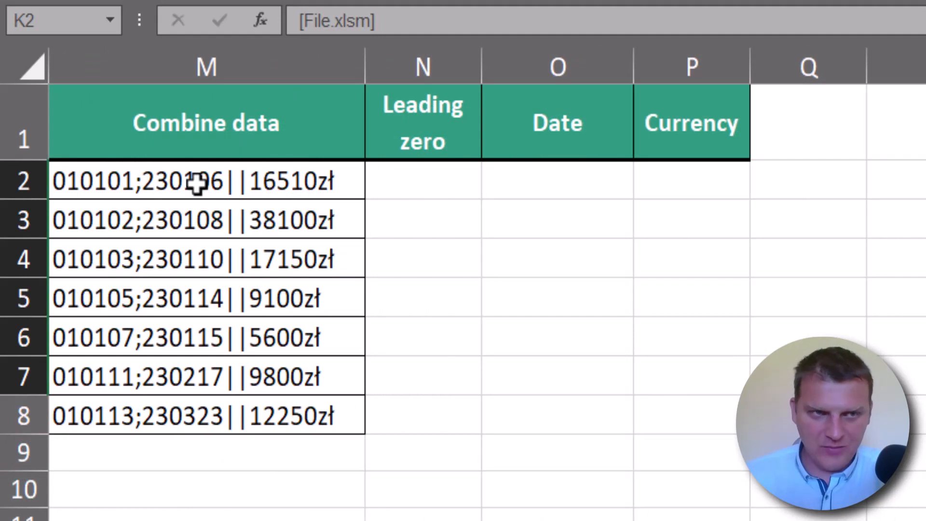
pyautogui.click(429, 178)
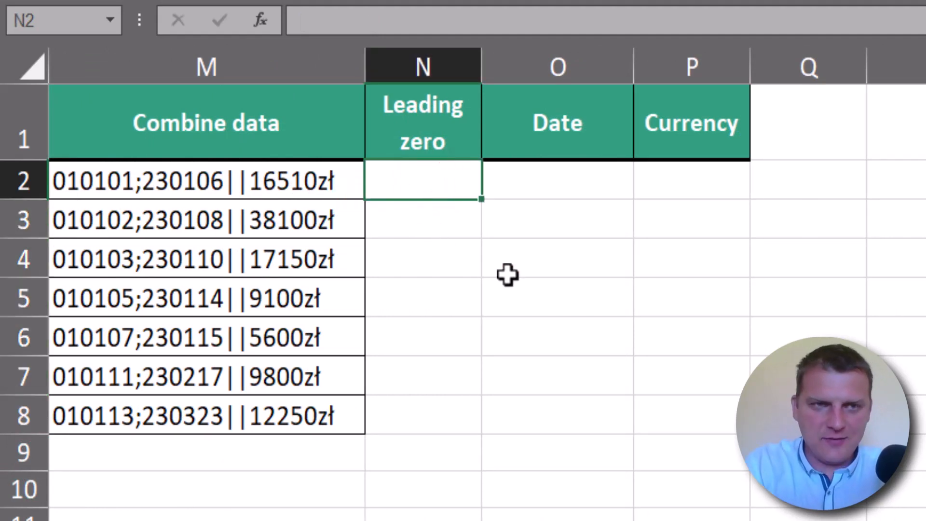
pyautogui.write('010101')
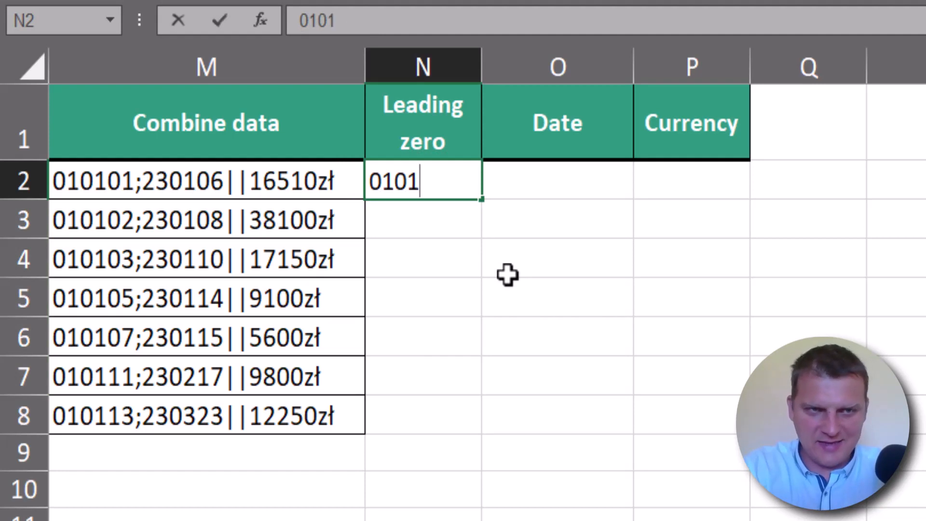
pyautogui.press('Return')
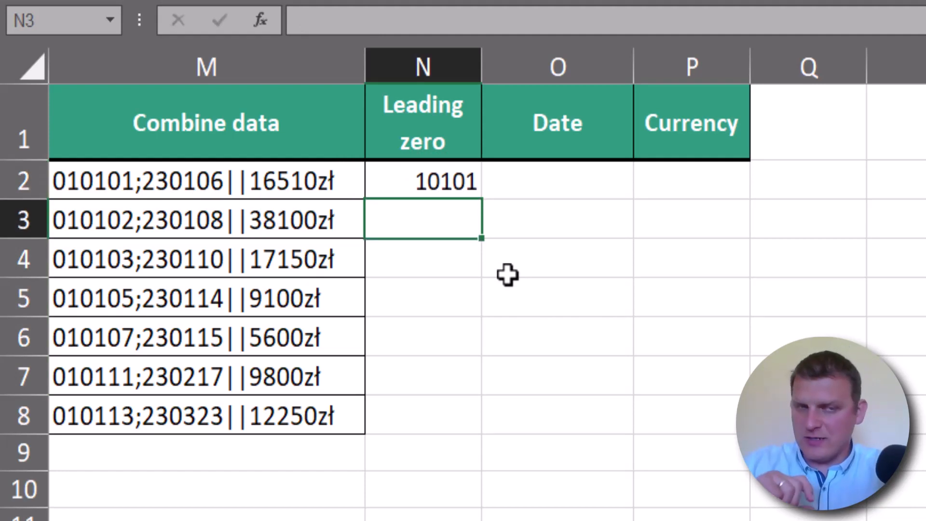
pyautogui.hotkey('ctrl', 'z')
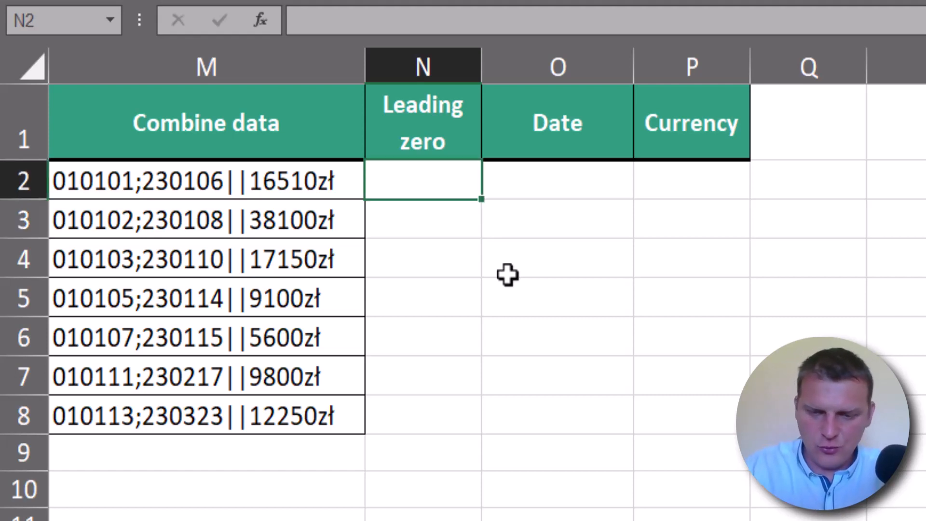
# Step: Enter '010101 in N2 and '010102 in N3 as text, accepting the Flash Fill suggestion for the rest of the Leading zero column
pyautogui.write("'")
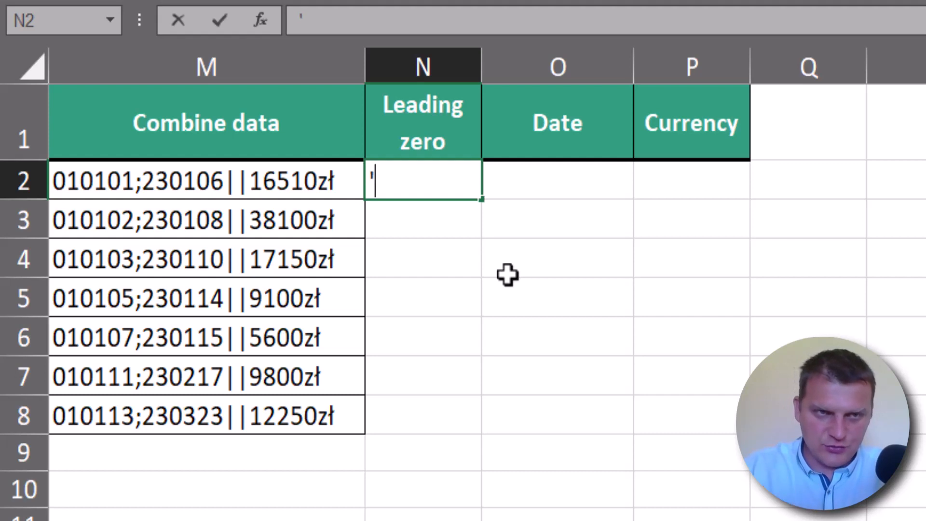
pyautogui.write('010')
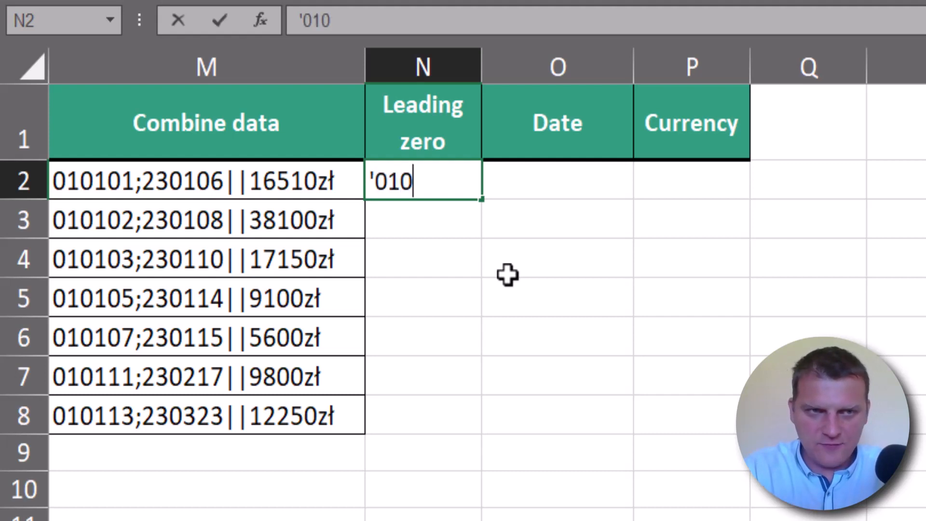
pyautogui.write('101')
pyautogui.press('Return')
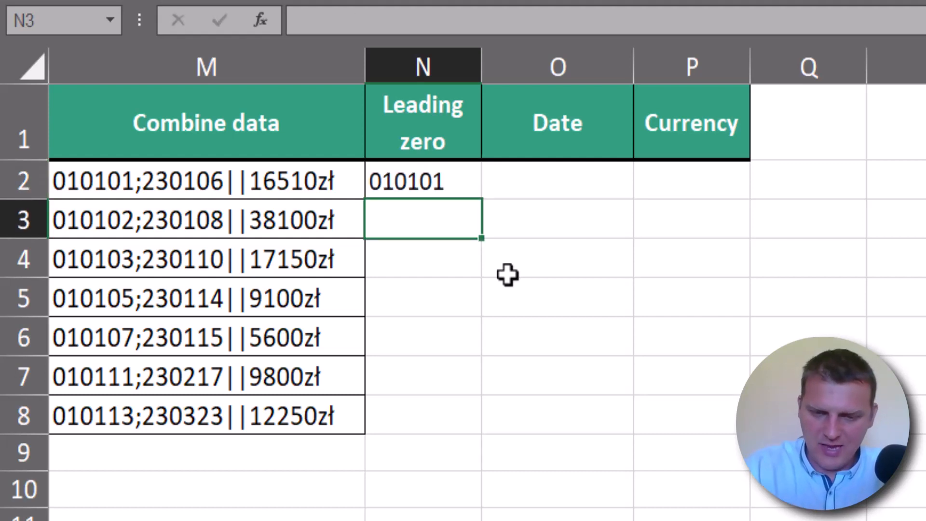
pyautogui.write("'010102")
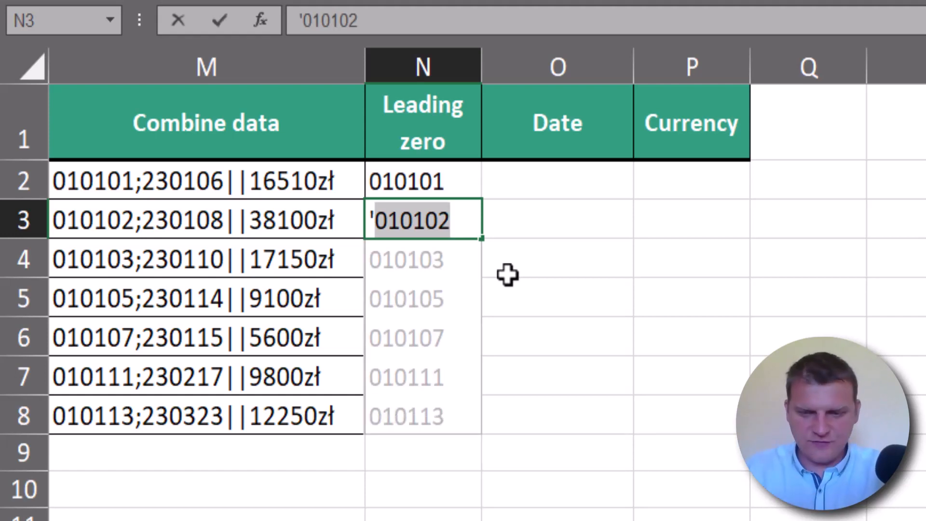
pyautogui.press('Return')
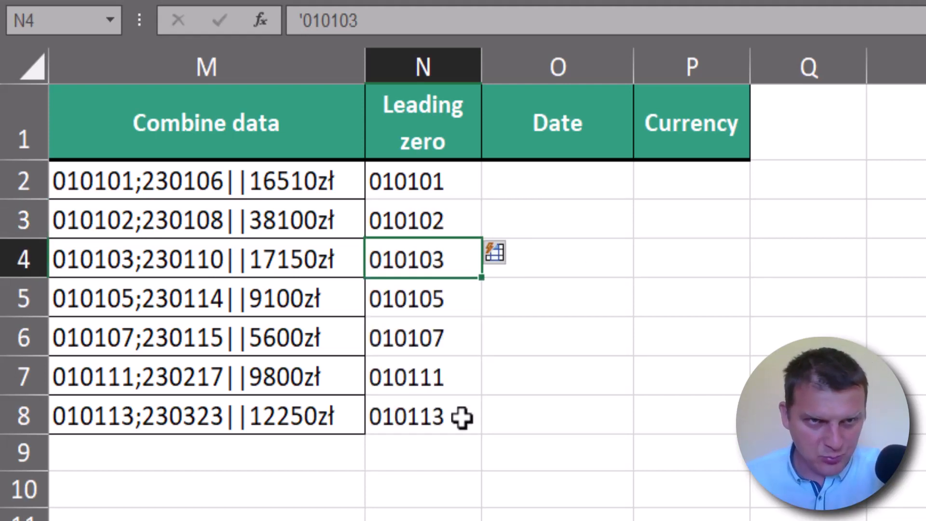
# Step: Widen column P, which holds the Currency header
pyautogui.click(562, 139)
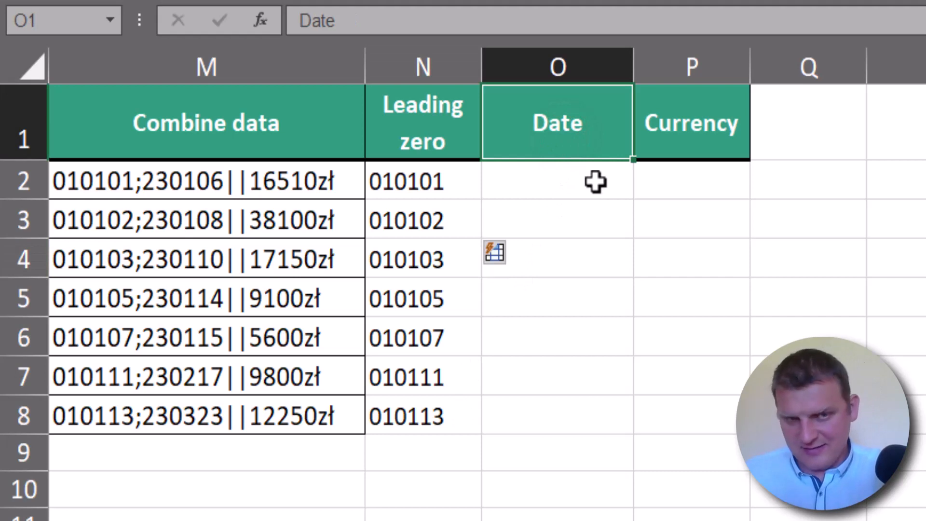
pyautogui.moveTo(750, 68); pyautogui.dragTo(789, 67)
pyautogui.click(718, 188)
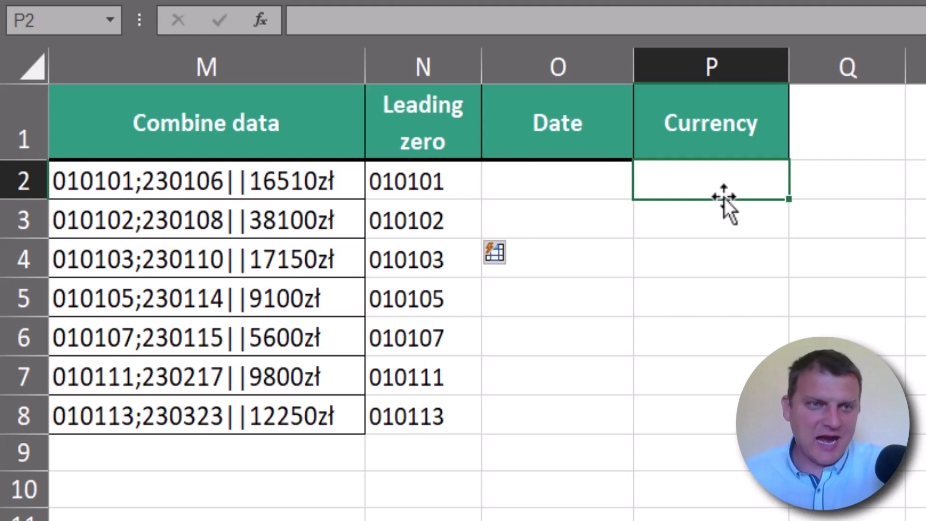
# Step: Extract the amounts from M2:M8 into the Currency column by entering 16510 in P2 and accepting the Flash Fill suggestion beginning with 38100 in P3
pyautogui.moveTo(314, 169); pyautogui.dragTo(347, 418)
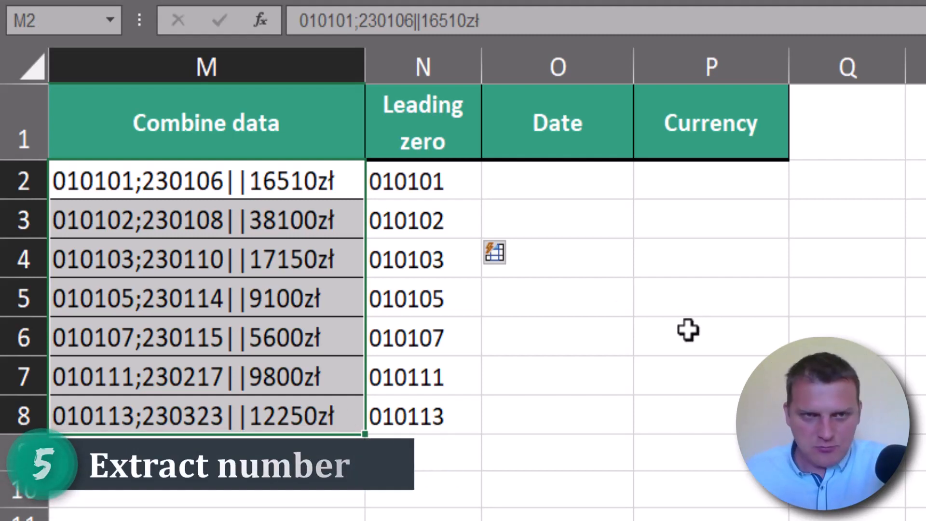
pyautogui.click(665, 194)
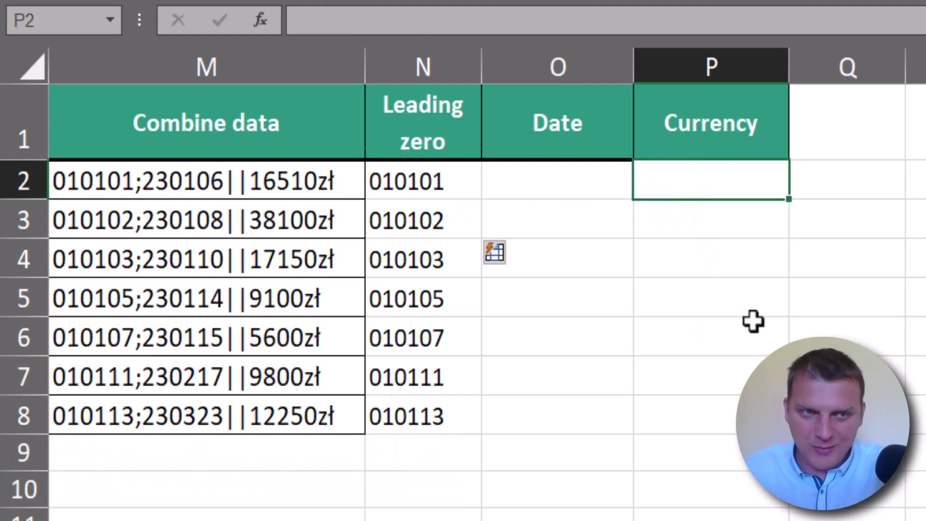
pyautogui.write('1651')
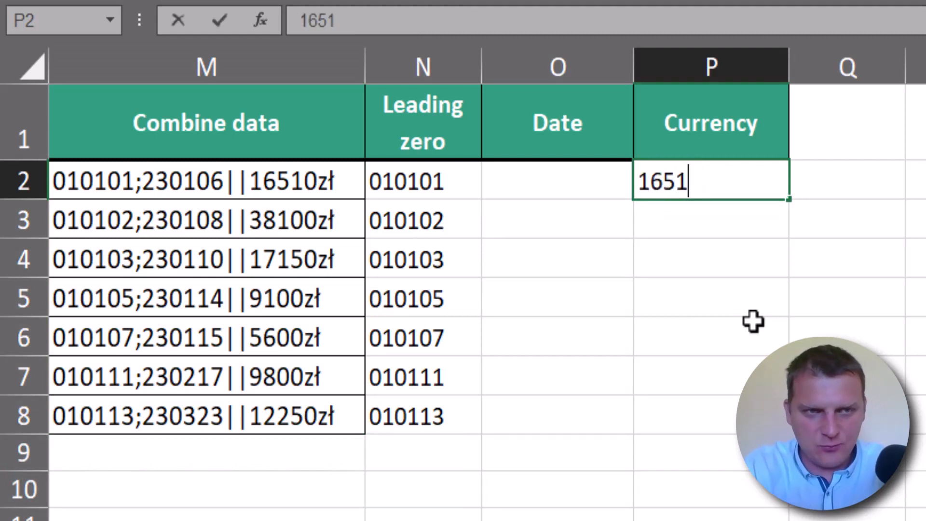
pyautogui.write('0')
pyautogui.press('Return')
pyautogui.write('3')
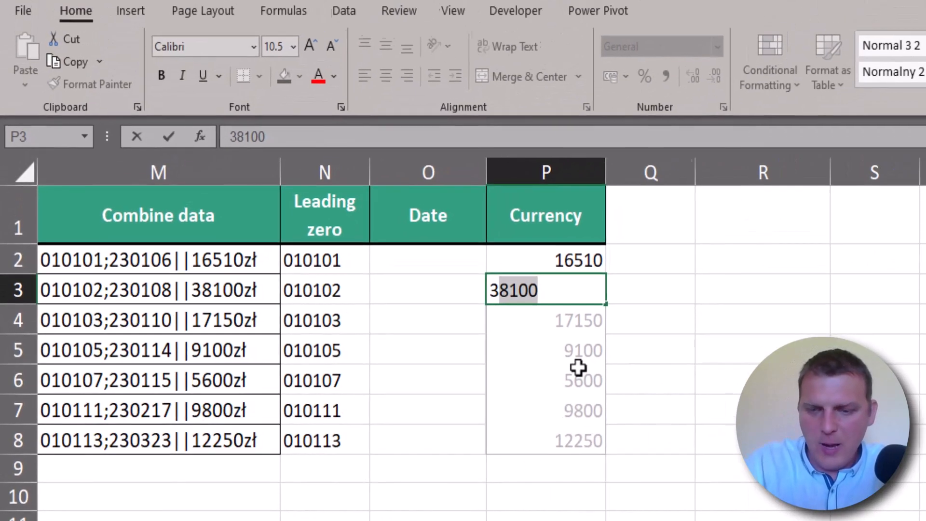
pyautogui.press('Return')
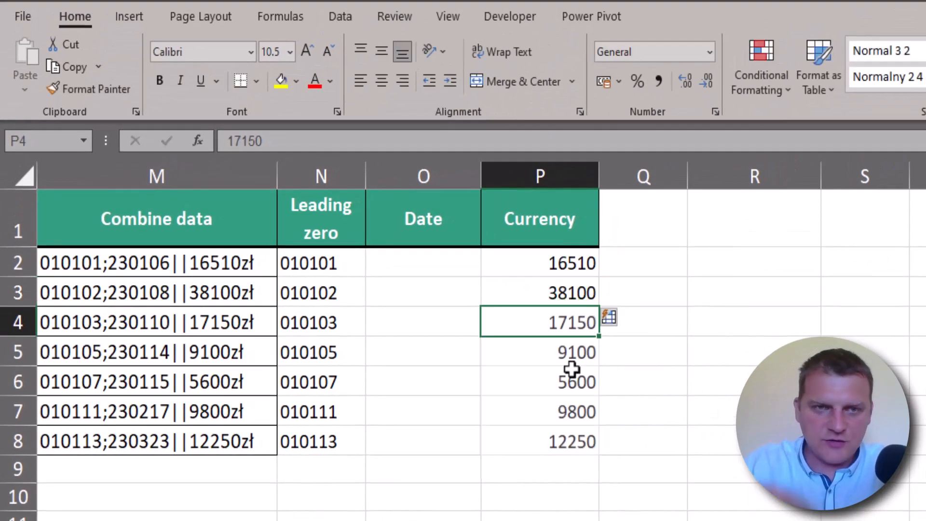
# Step: Format the amounts in P2:P8 with the € Euro (€ 123) accounting format
pyautogui.moveTo(565, 266); pyautogui.dragTo(579, 441)
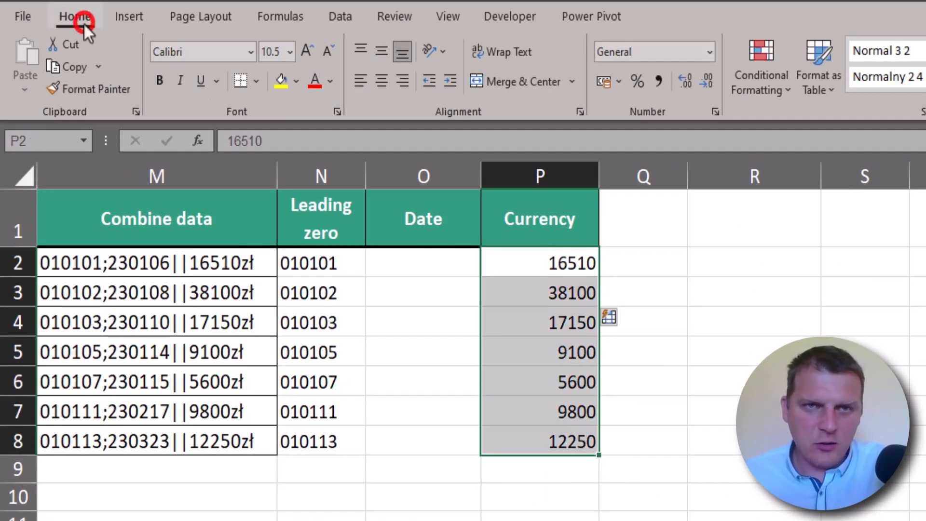
pyautogui.click(624, 89)
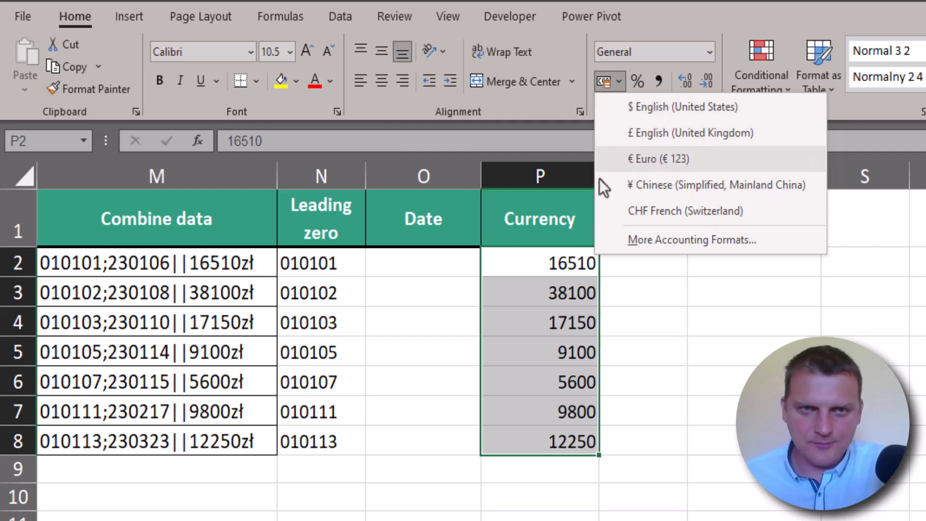
pyautogui.click(671, 162)
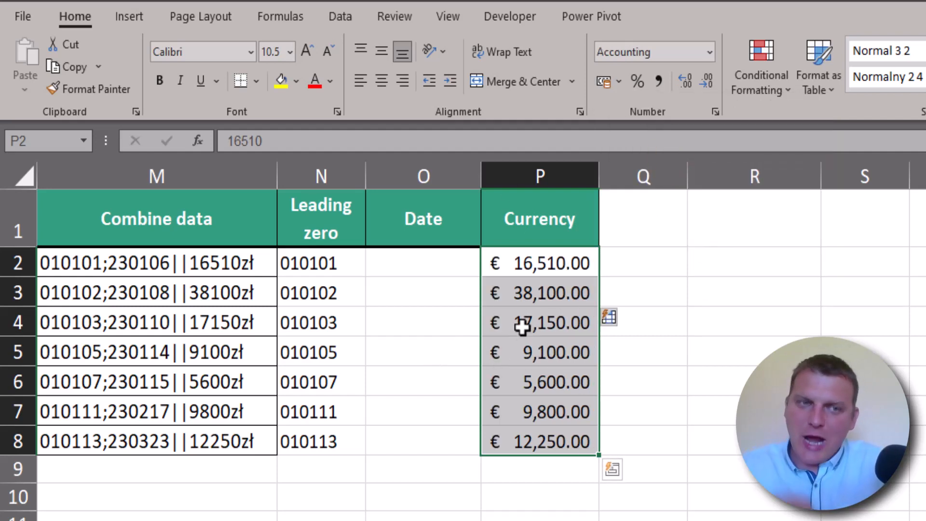
# Step: Try to Flash Fill the Date column from a single sample, 1/6/23, entered in O2
pyautogui.click(426, 269)
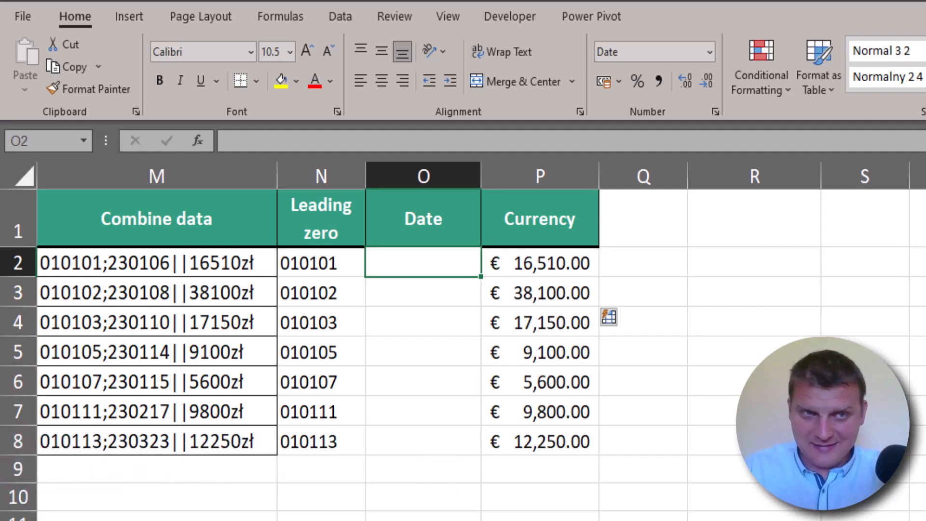
pyautogui.click(340, 17)
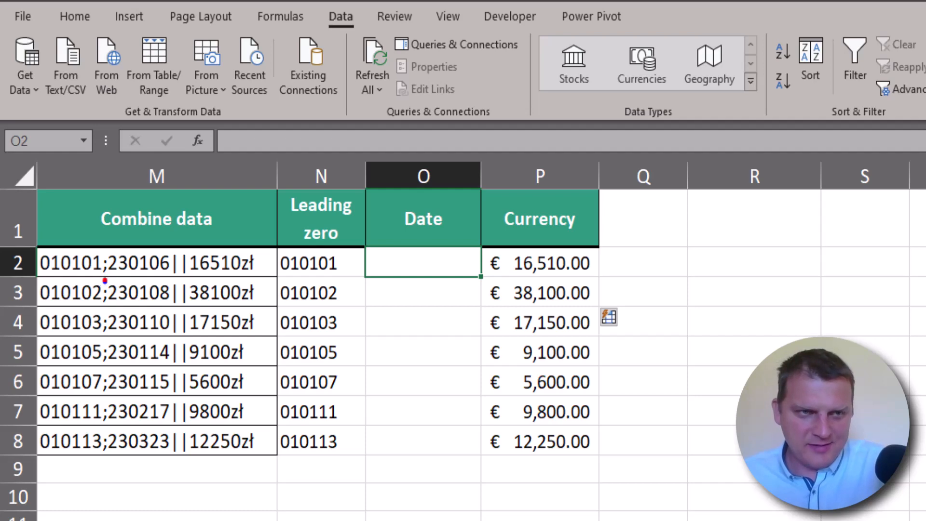
pyautogui.moveTo(104, 281); pyautogui.dragTo(174, 278)
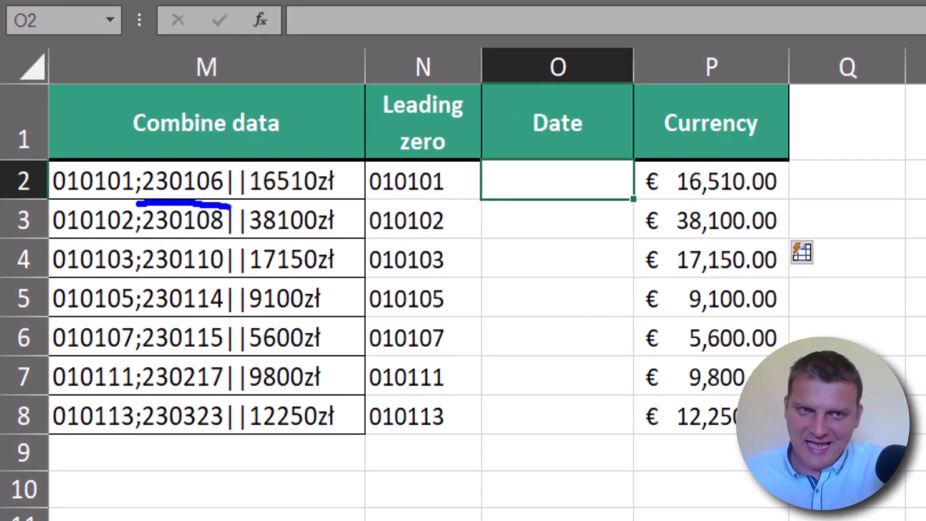
pyautogui.press('Escape')
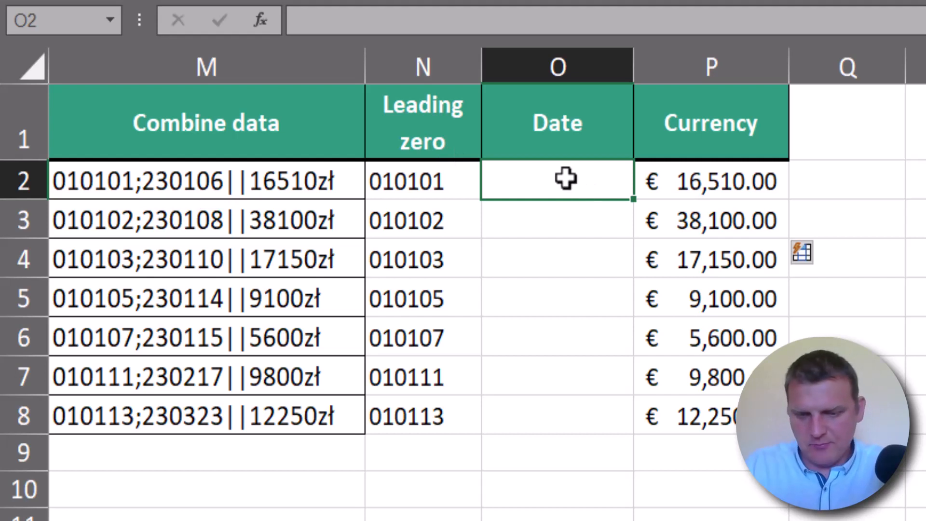
pyautogui.write('1')
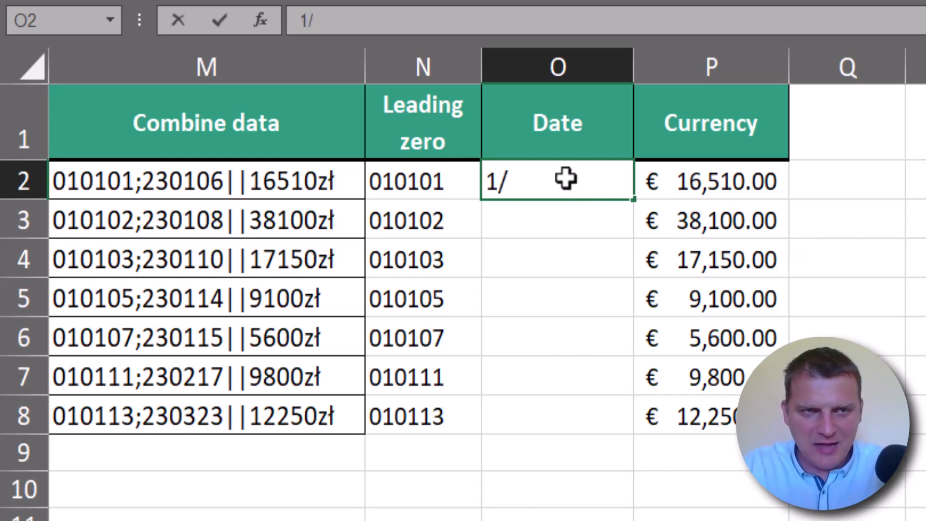
pyautogui.write('/6')
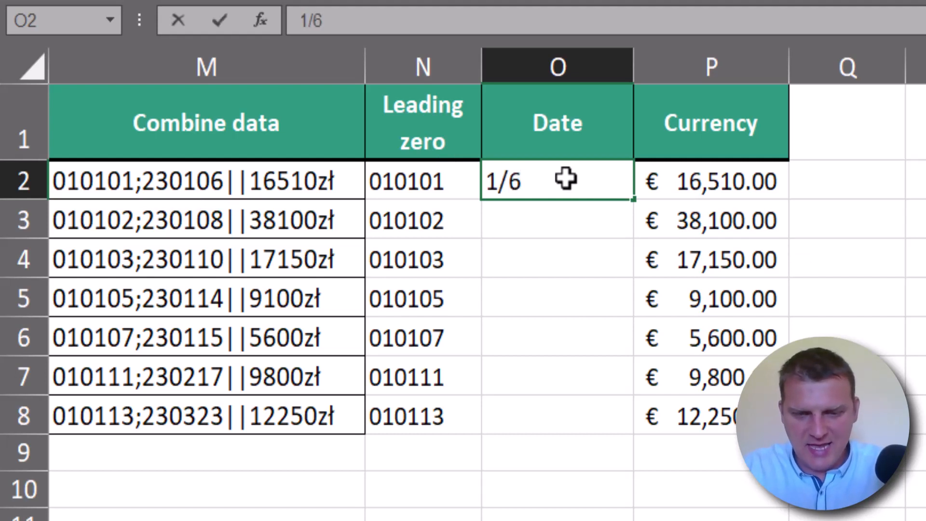
pyautogui.write('/2023')
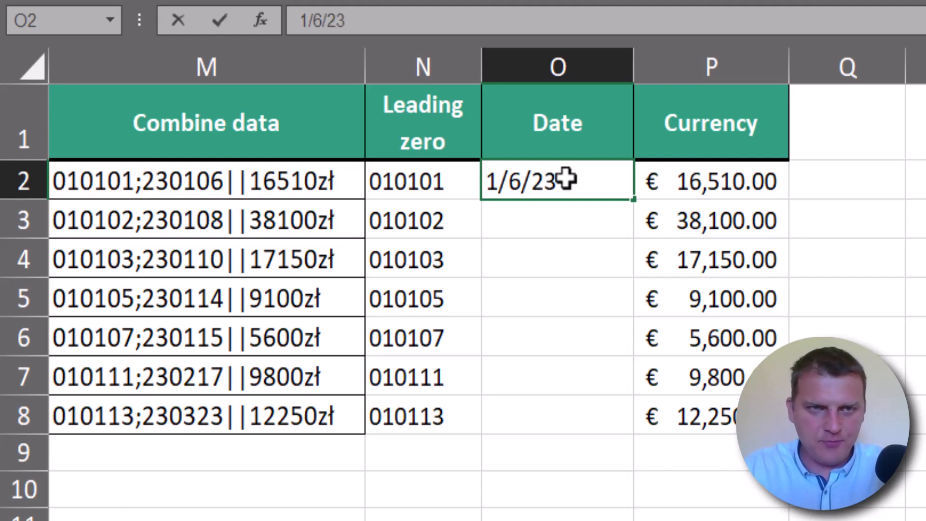
pyautogui.press('Return')
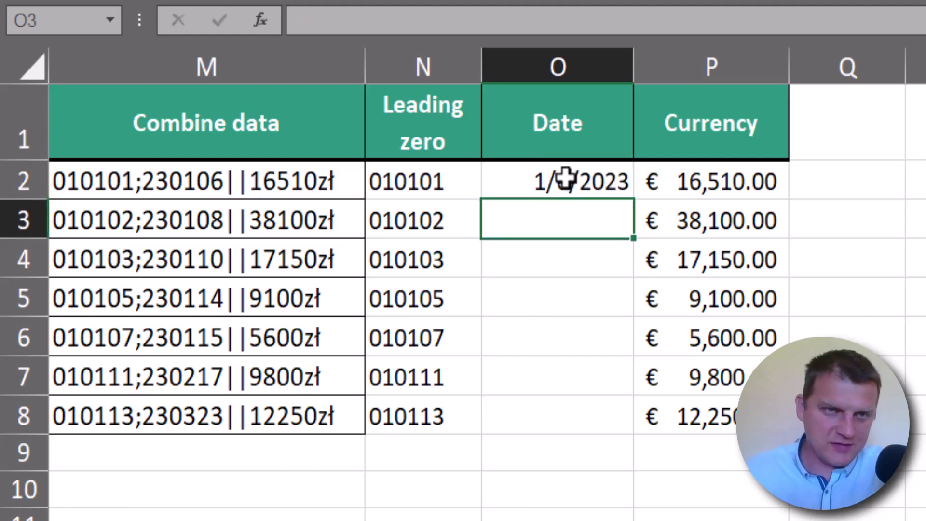
pyautogui.click(595, 192)
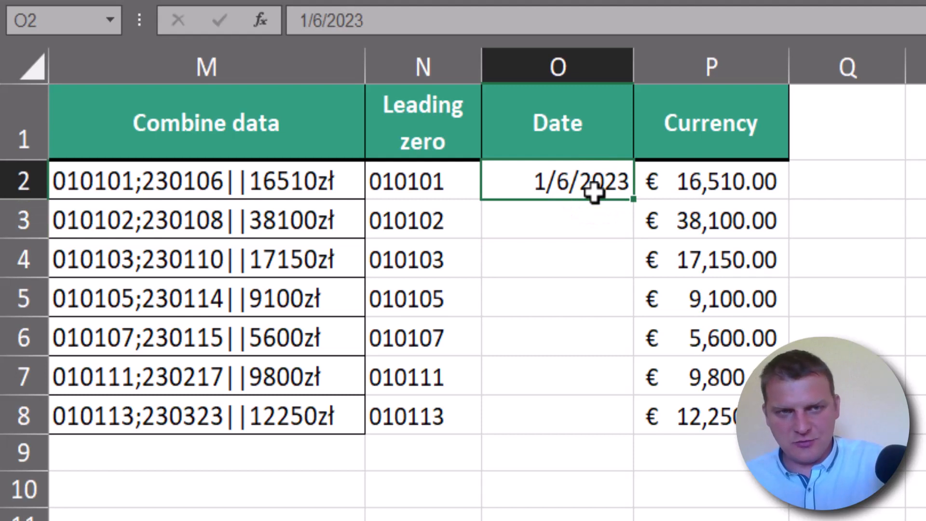
pyautogui.hotkey('ctrl', 'e')
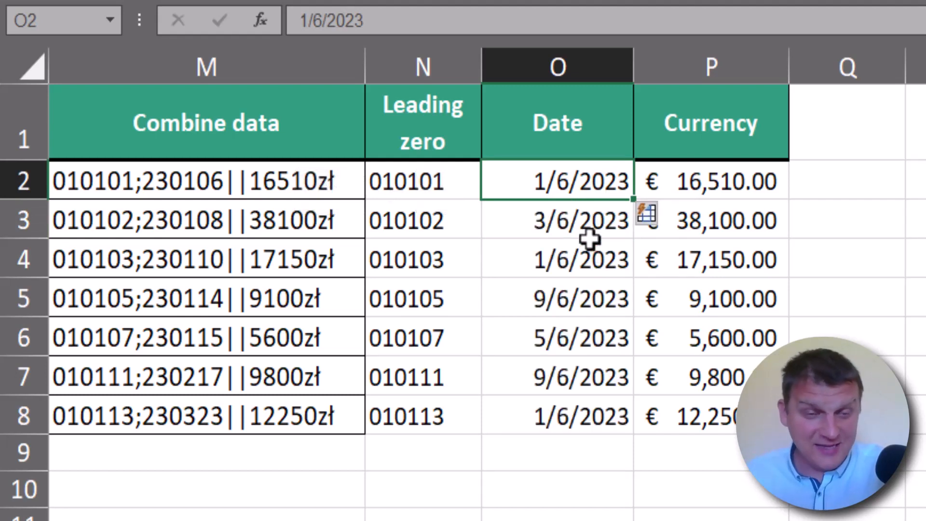
# Step: Compare O3 with the date digits in M3, and correct O3 to 1/8/2023 to refine the Flash Fill pattern
pyautogui.click(571, 222)
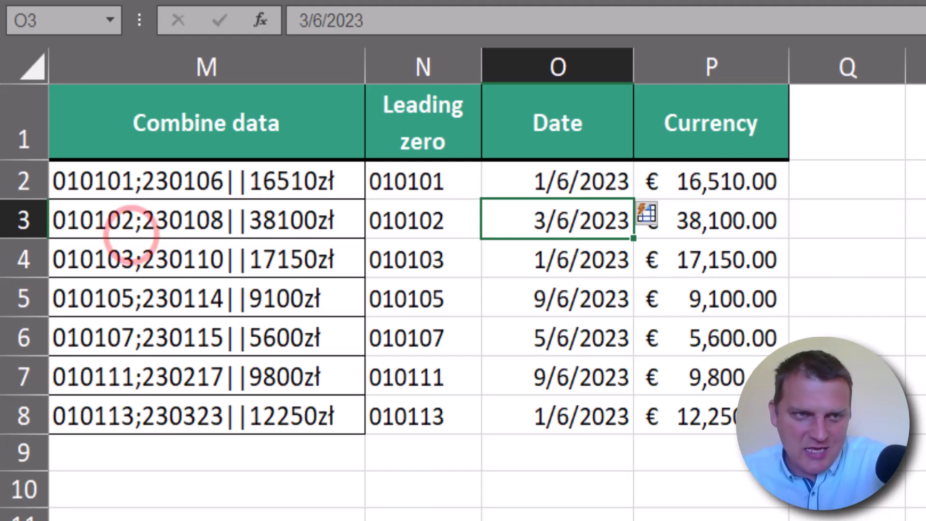
pyautogui.moveTo(128, 236); pyautogui.dragTo(237, 236)
pyautogui.doubleClick(581, 225)
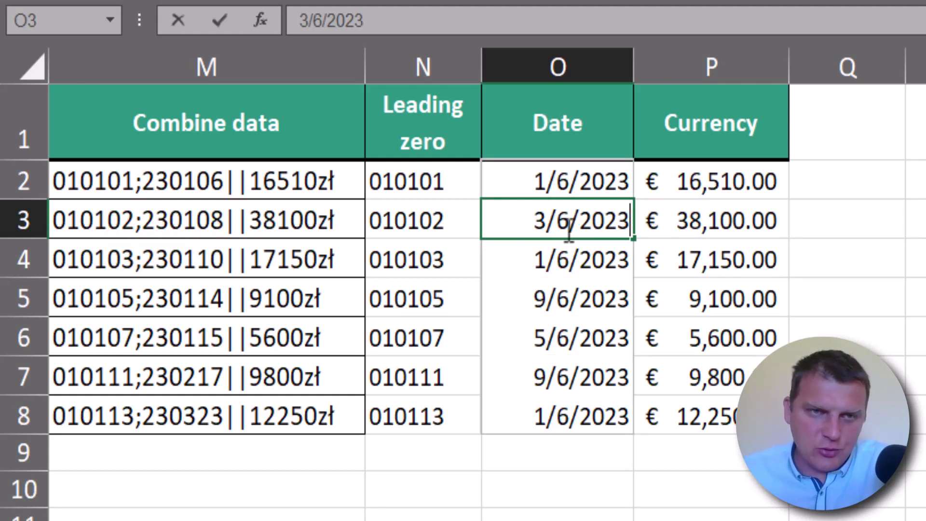
pyautogui.click(544, 221)
pyautogui.press('BackSpace')
pyautogui.write('1')
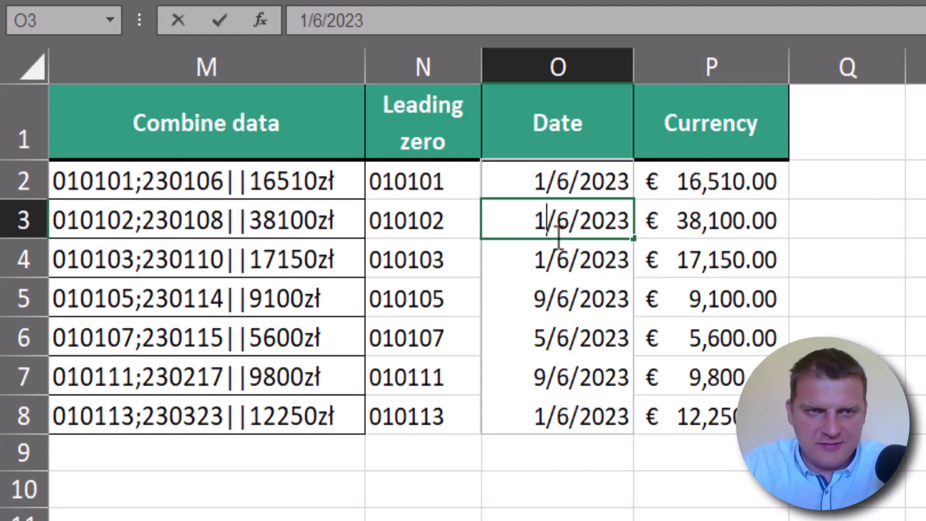
pyautogui.press('BackSpace')
pyautogui.write('8')
pyautogui.press('Return')
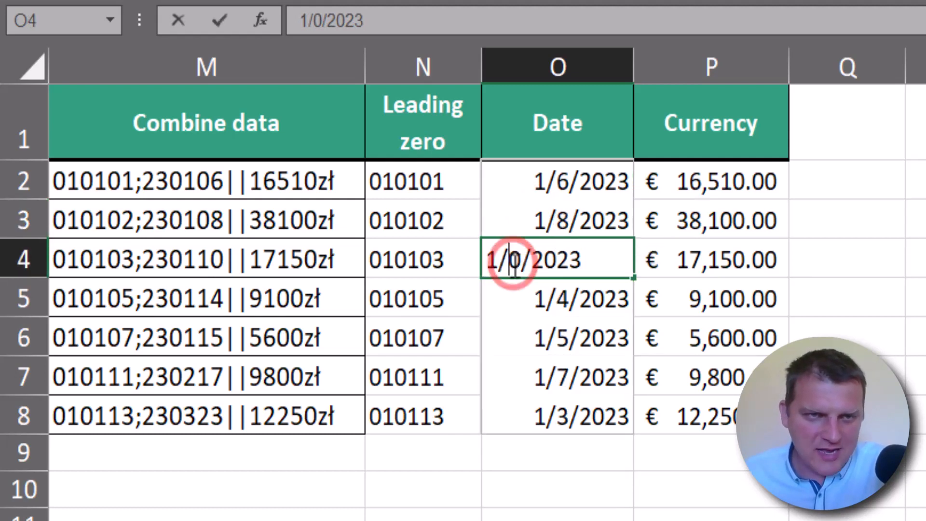
# Step: Correct O4 to 1/10/2023, and clear all the dates in O2:O8
pyautogui.doubleClick(513, 264)
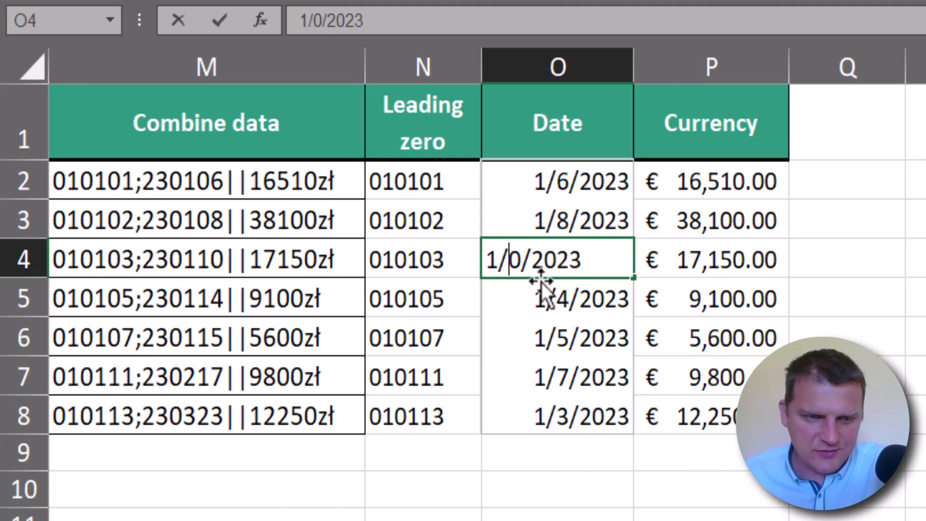
pyautogui.write('1')
pyautogui.press('Return')
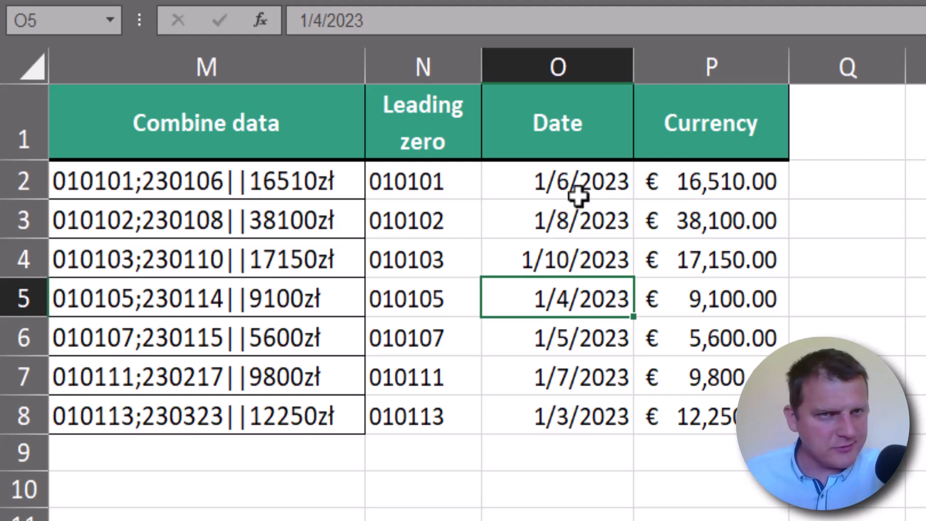
pyautogui.moveTo(580, 188); pyautogui.dragTo(601, 408)
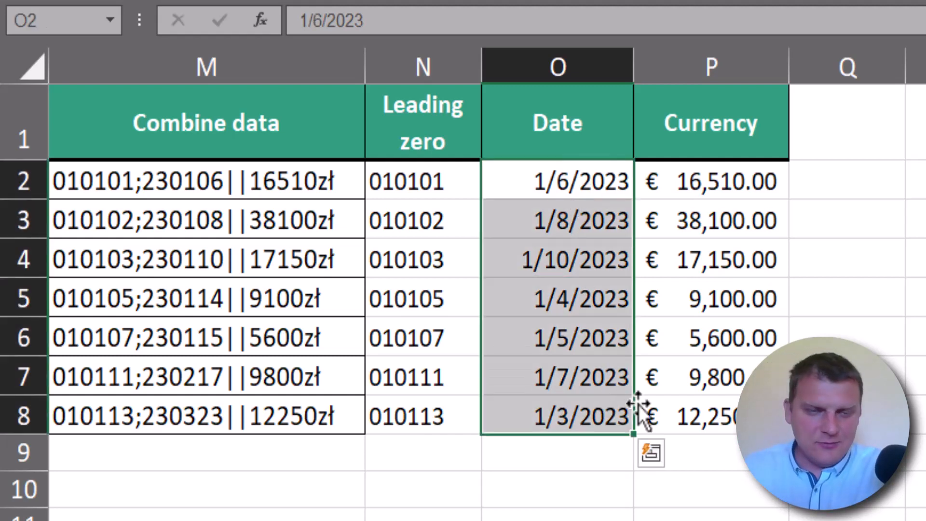
pyautogui.press('Delete')
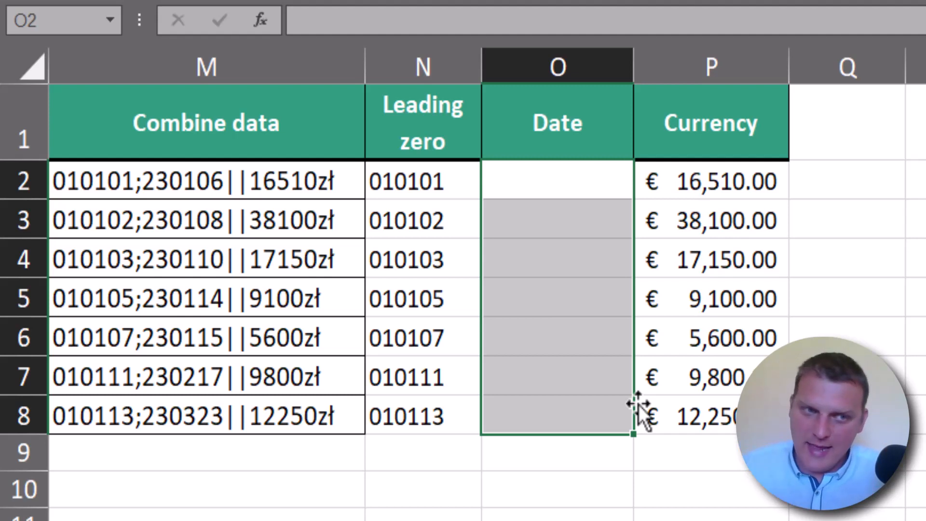
# Step: Enter 3/23/2023 in O8 as the date sample for the last row and Flash Fill the Date column from it
pyautogui.click(557, 418)
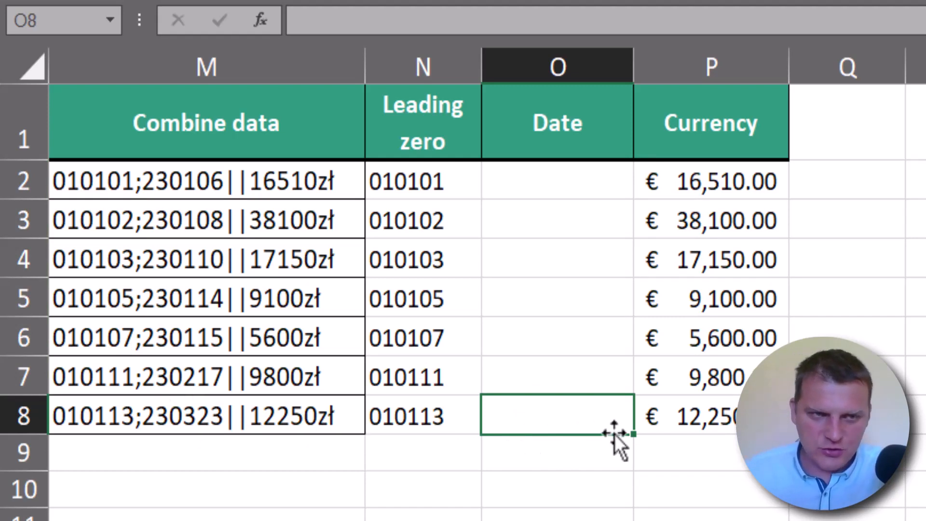
pyautogui.write('3')
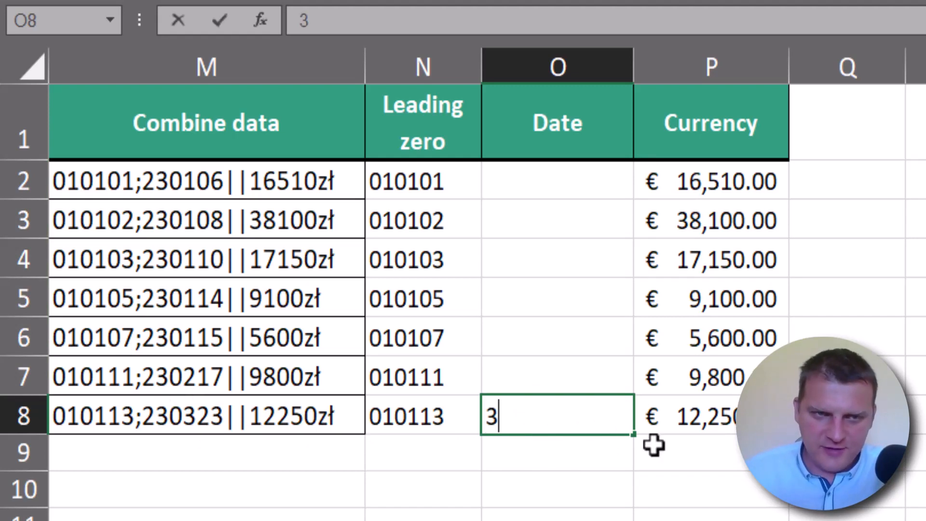
pyautogui.write('/23')
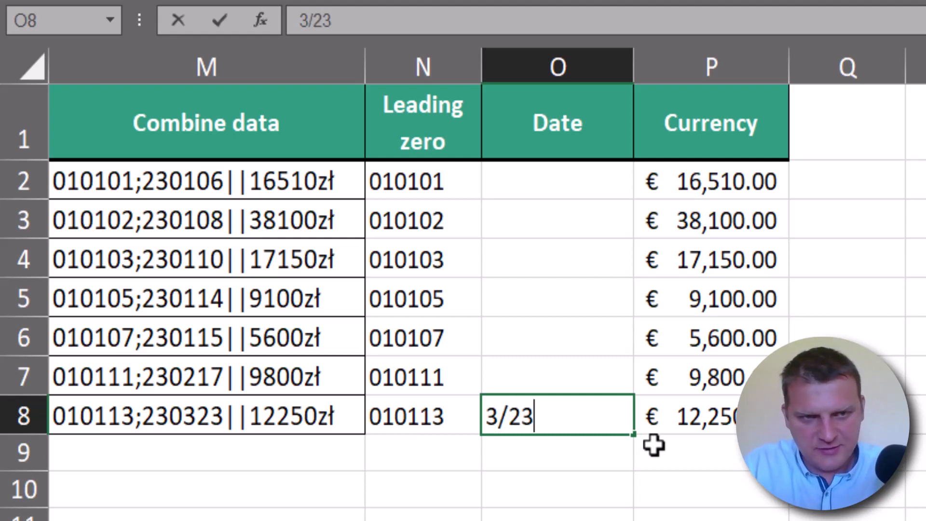
pyautogui.write('/2023')
pyautogui.press('Return')
pyautogui.press('Up')
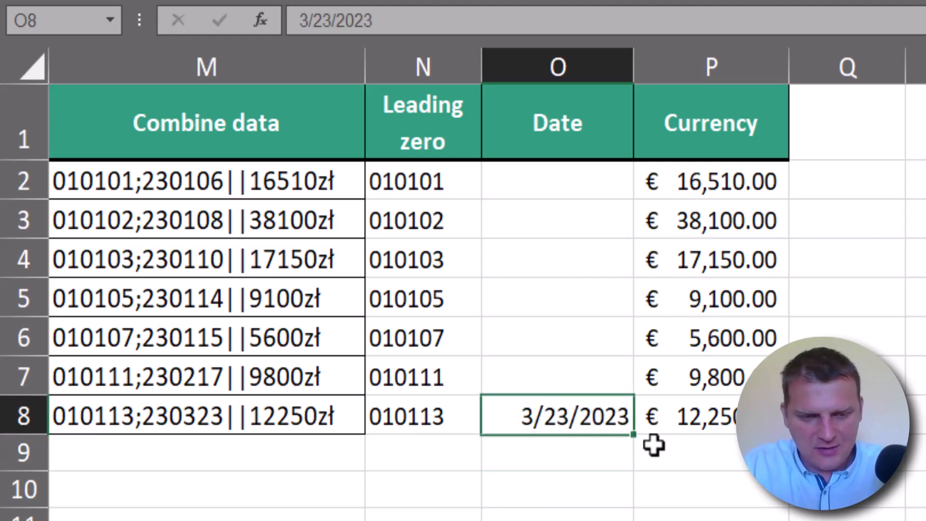
pyautogui.hotkey('ctrl', 'e')
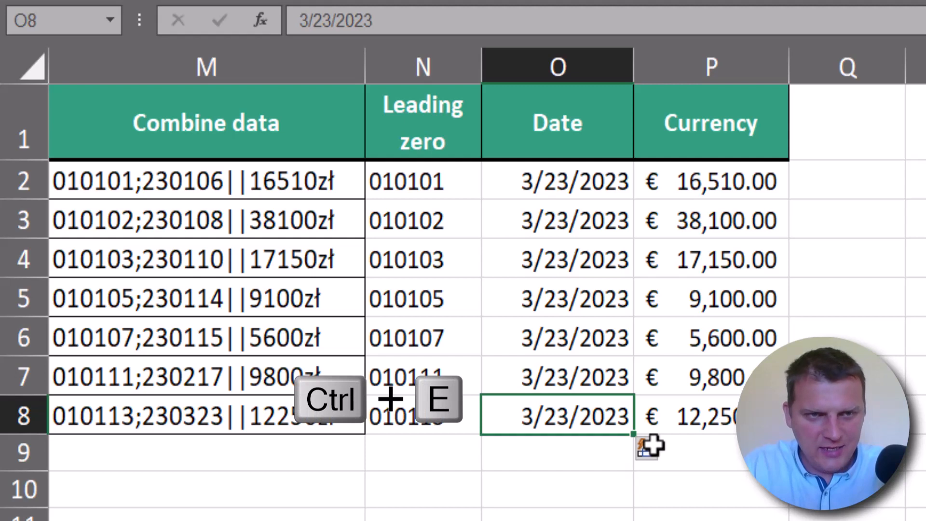
# Step: Correct the date in O7 to 2/17/2023 to refine the Flash Fill pattern
pyautogui.press('Up')
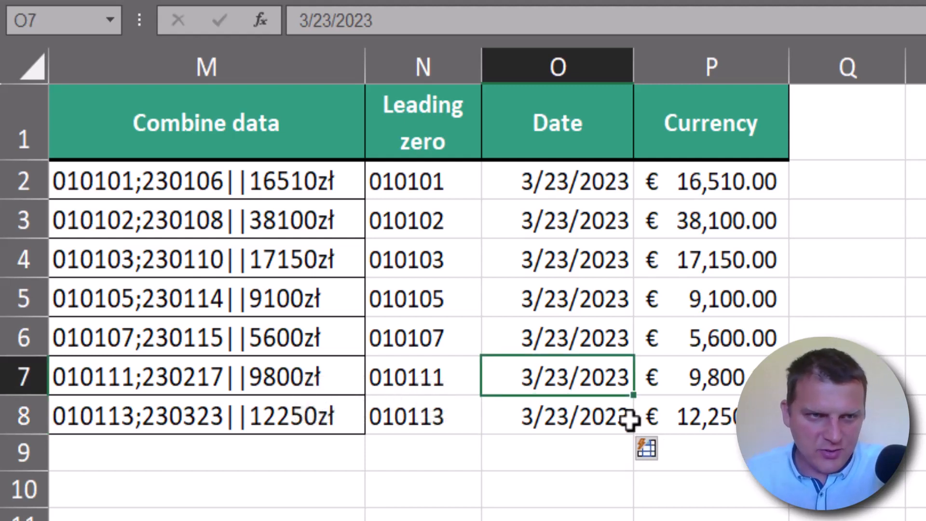
pyautogui.doubleClick(534, 377)
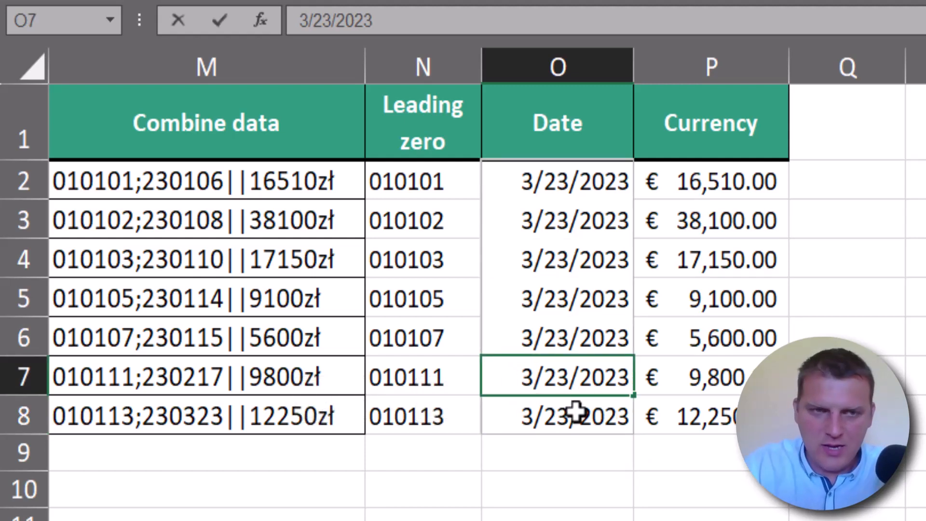
pyautogui.press('BackSpace')
pyautogui.press('BackSpace')
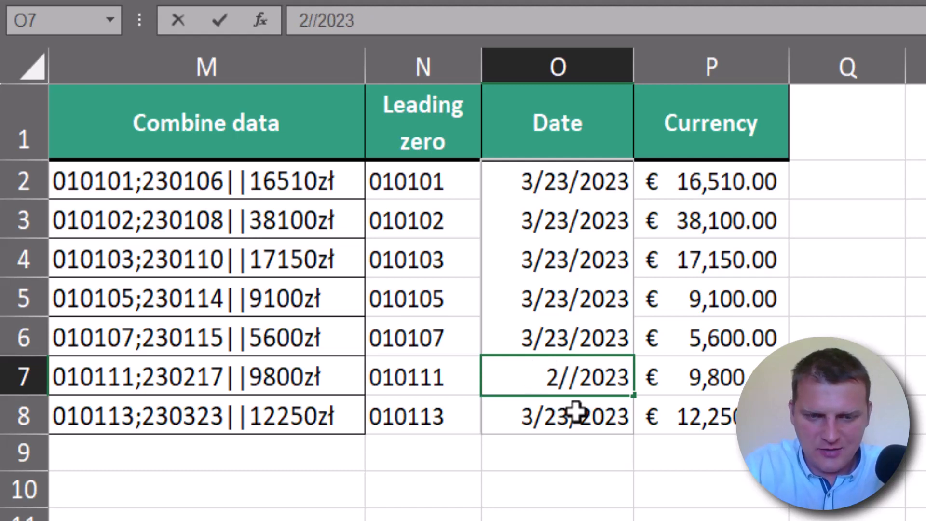
pyautogui.write('17')
pyautogui.press('Return')
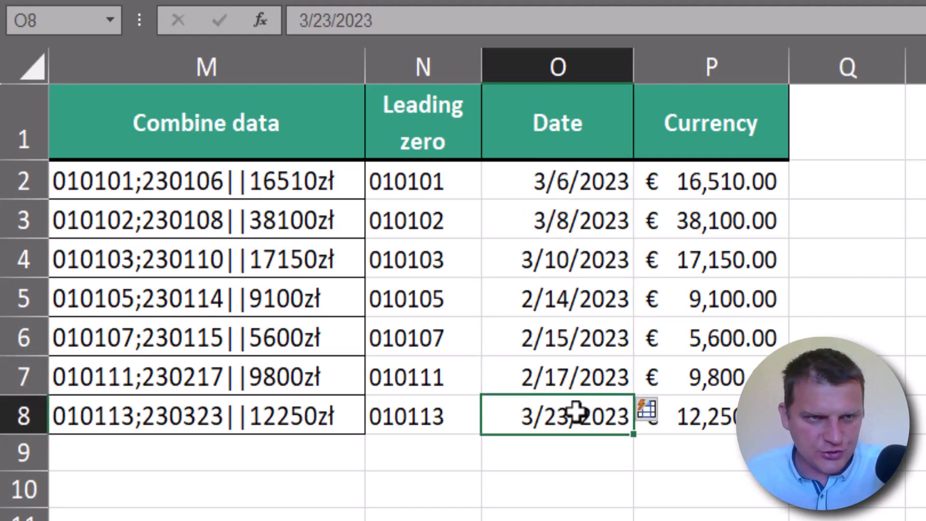
# Step: Correct the month in O6 so the date is 1/15/2023, refining the Flash Fill pattern further
pyautogui.doubleClick(520, 332)
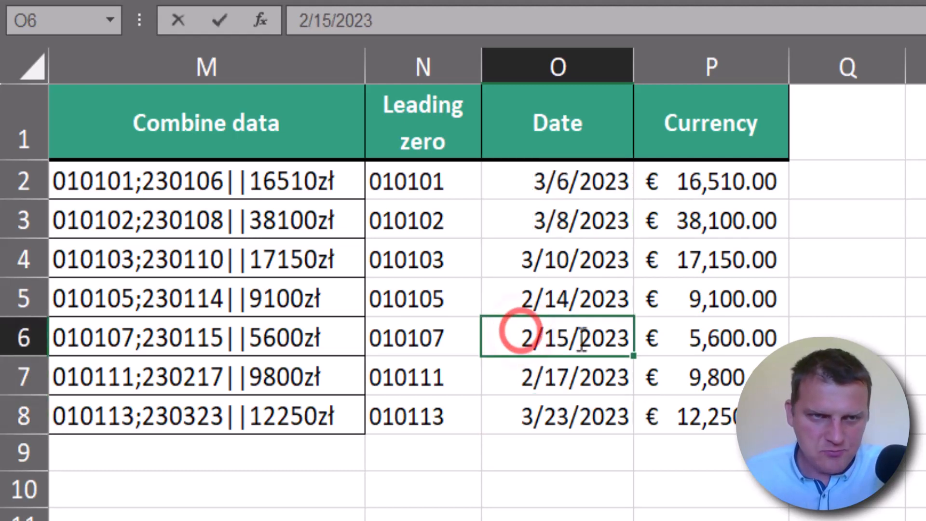
pyautogui.press('Delete')
pyautogui.write('1')
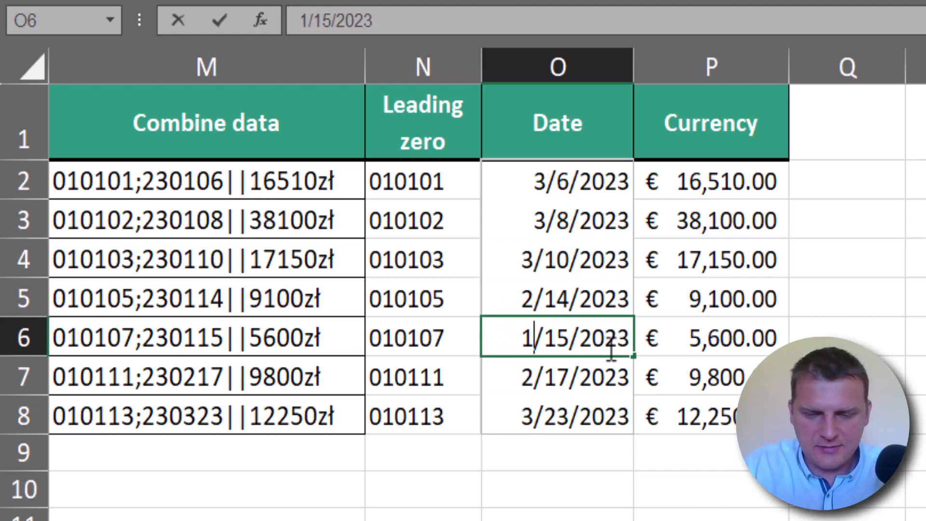
pyautogui.press('Return')
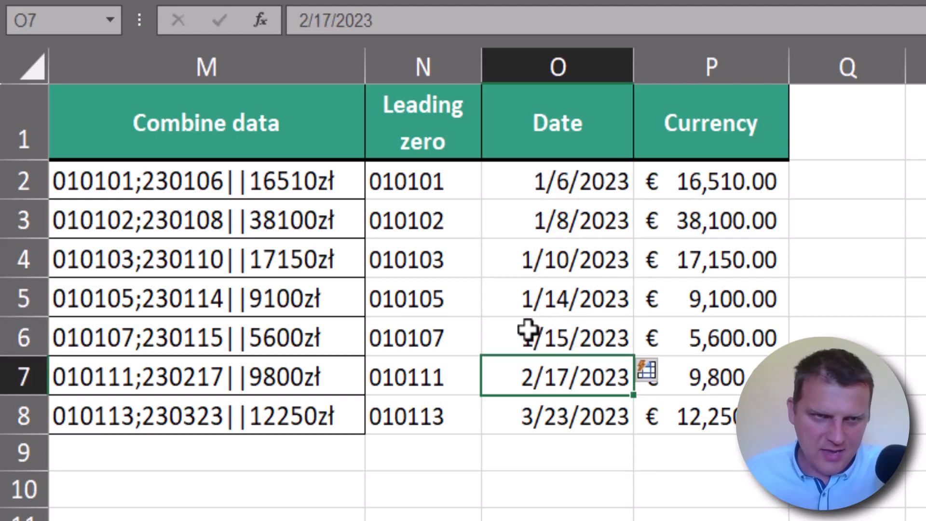
# Step: Check the filled dates in O2:O8 against the date digits in the Combine data column
pyautogui.click(565, 416)
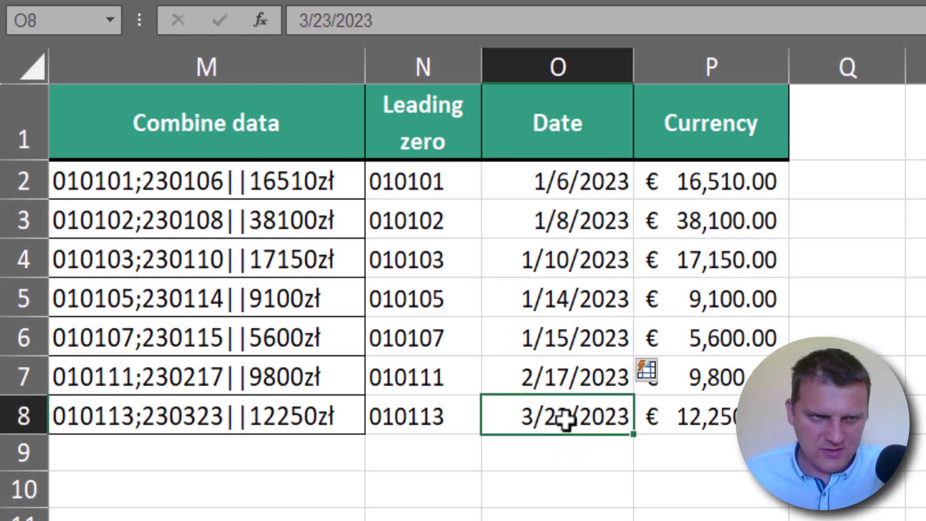
pyautogui.click(573, 378)
pyautogui.click(558, 328)
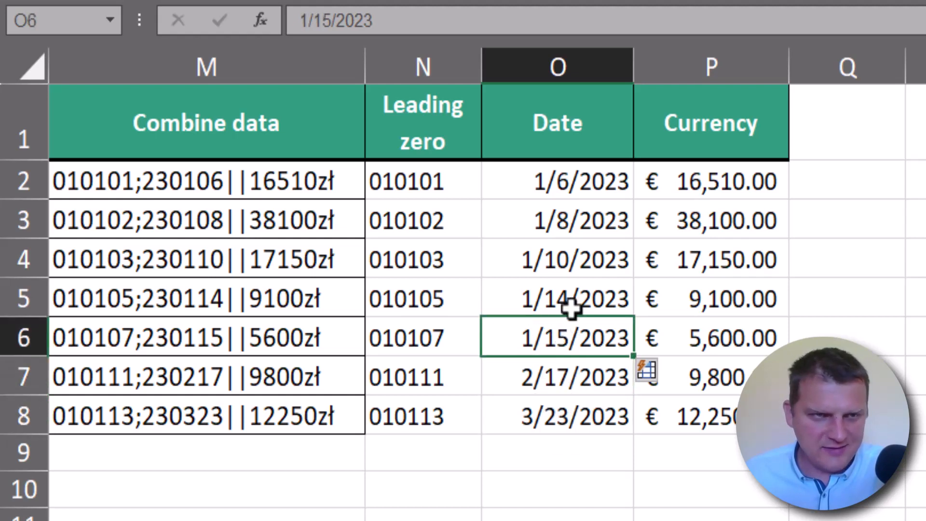
pyautogui.click(581, 287)
pyautogui.click(596, 215)
pyautogui.click(595, 178)
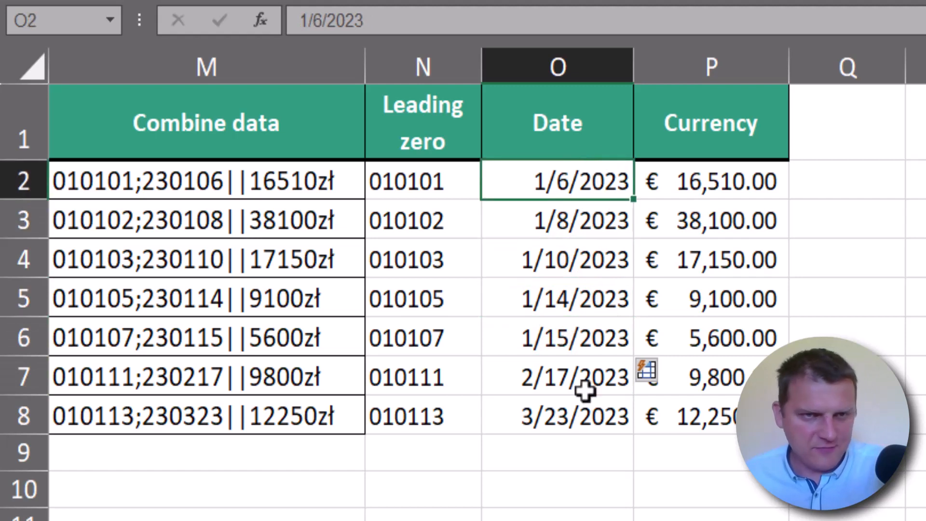
pyautogui.click(587, 418)
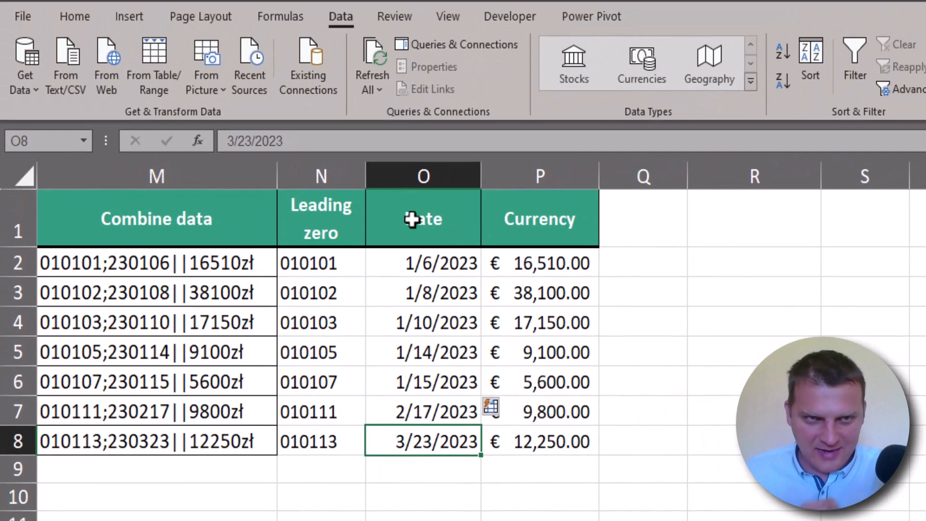
# Step: Select O2 in the Date column and locate the Text to Columns command among the data tools
pyautogui.click(418, 176)
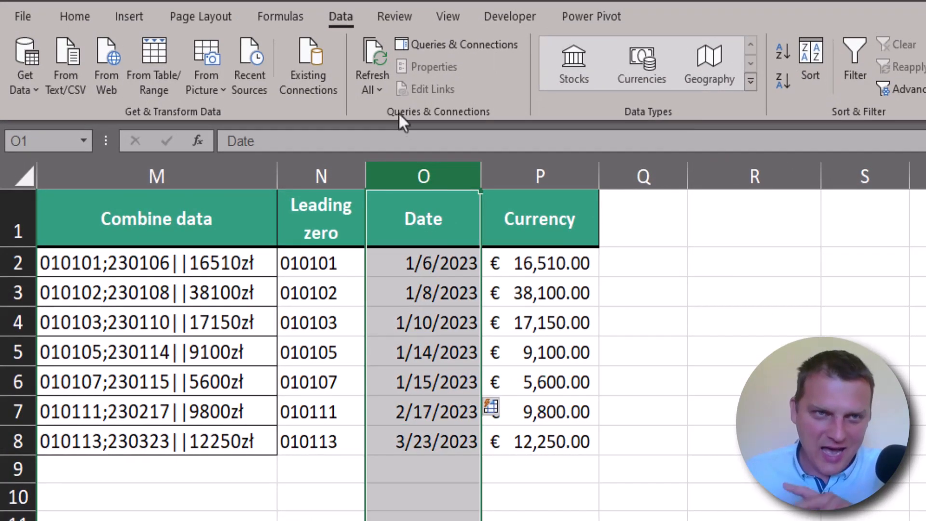
pyautogui.click(436, 272)
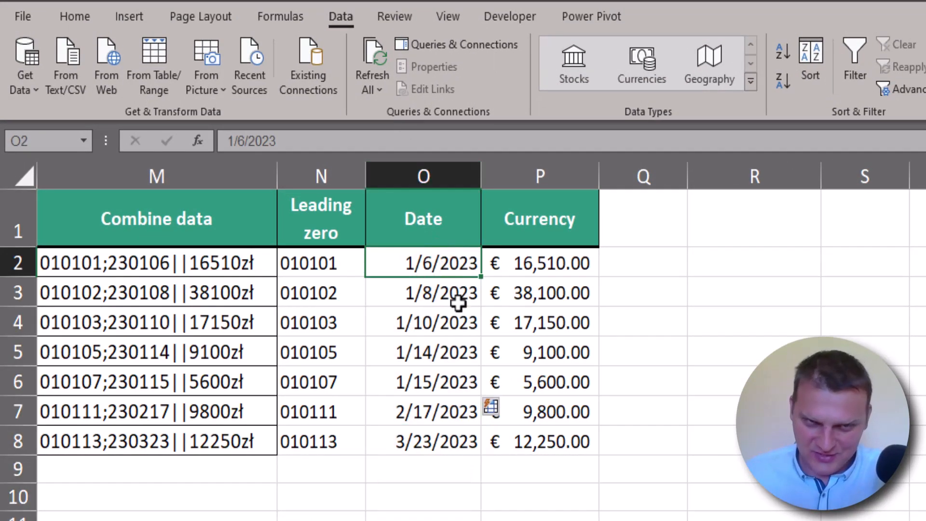
pyautogui.click(338, 18)
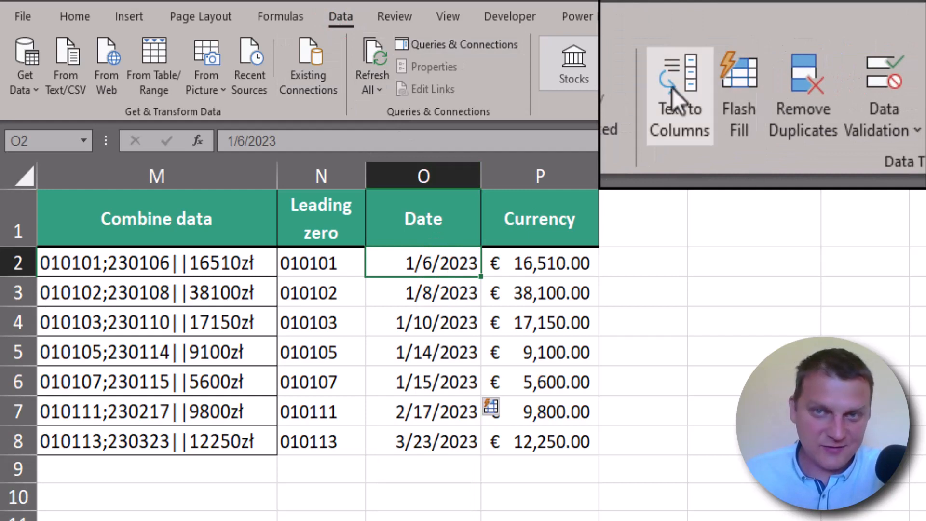